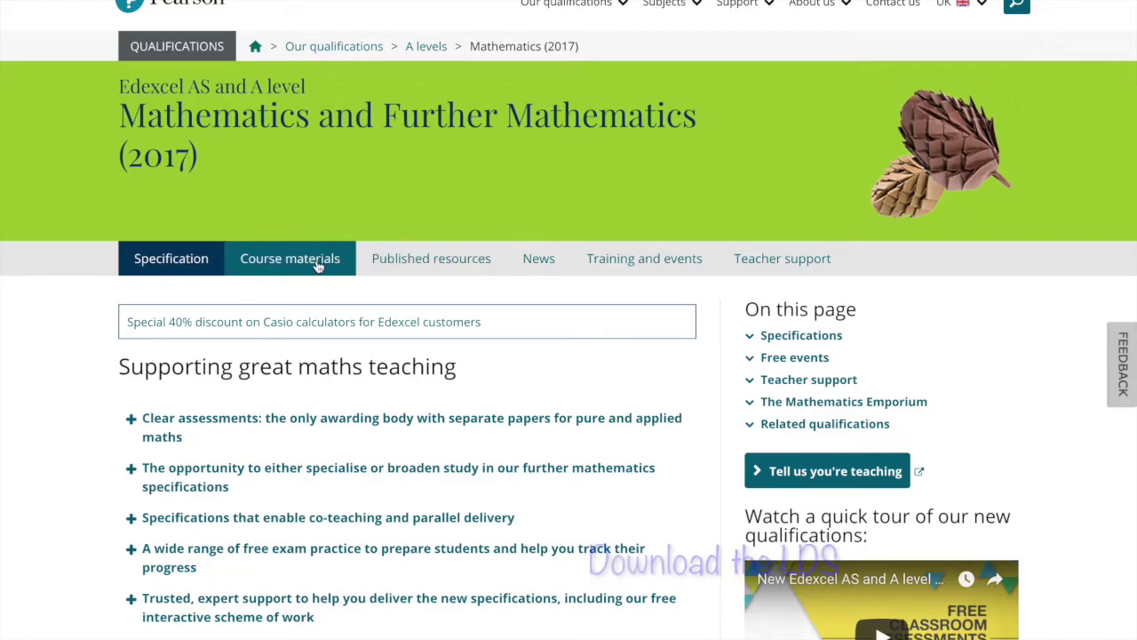
# Open the Mathematics (2017) course materials list and scroll down to the large data set download
pyautogui.click(310, 269)
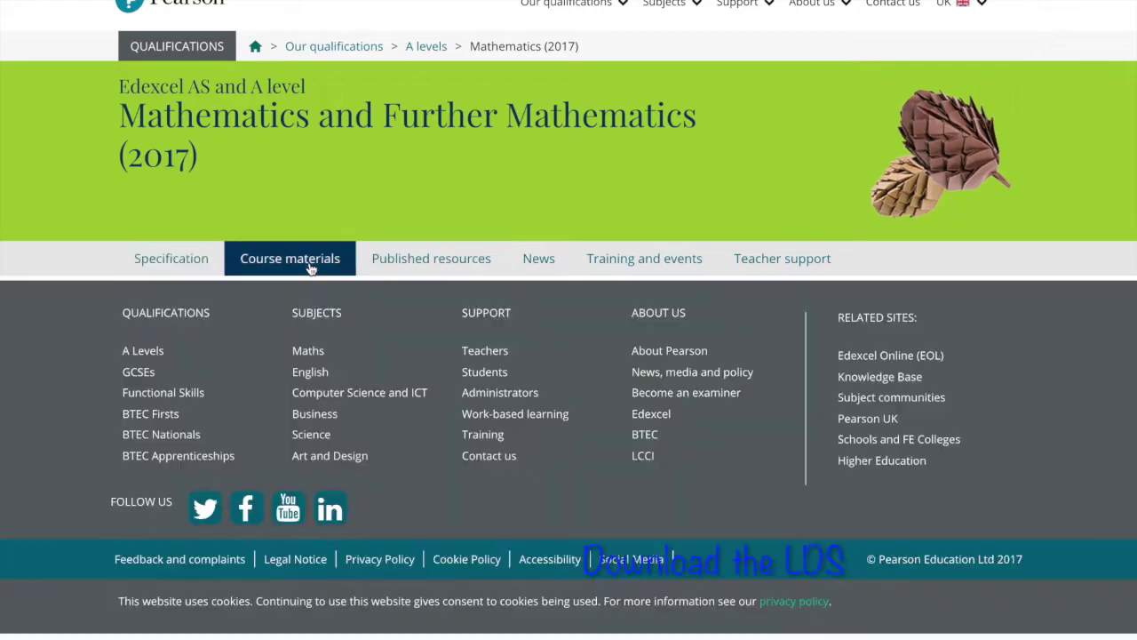
pyautogui.scroll(-3, 301, 425)
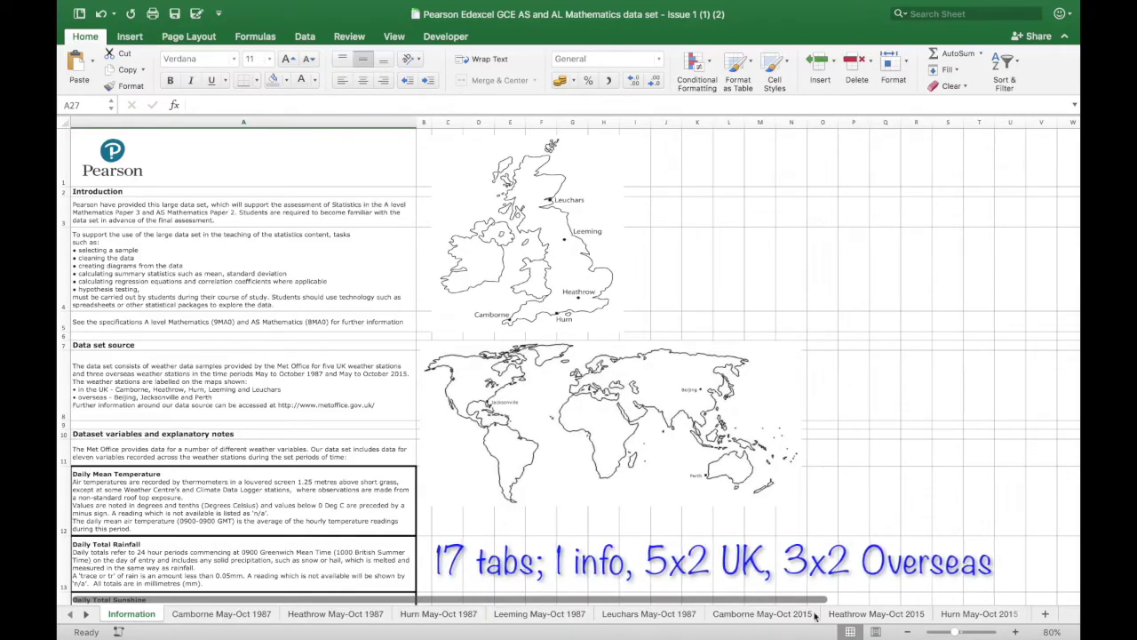
# Scroll the sheet tabs past the UK stations through Jacksonville to the Perth May-Oct 1987 sheet
pyautogui.click(84, 614)
pyautogui.click(84, 614)
pyautogui.click(84, 614)
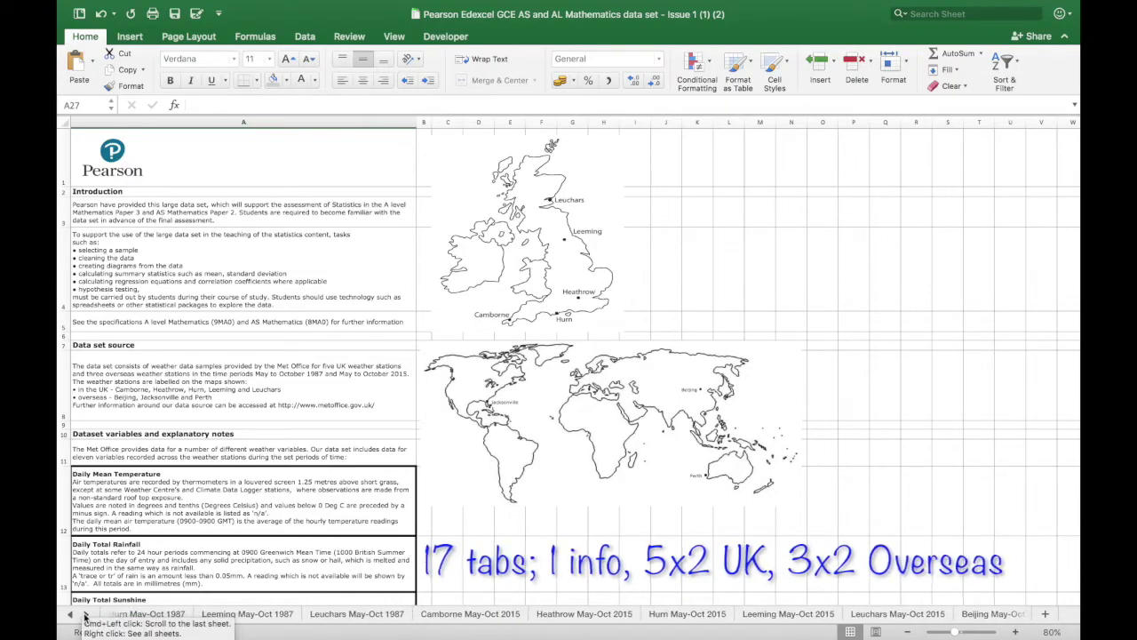
pyautogui.click(85, 614)
pyautogui.click(84, 614)
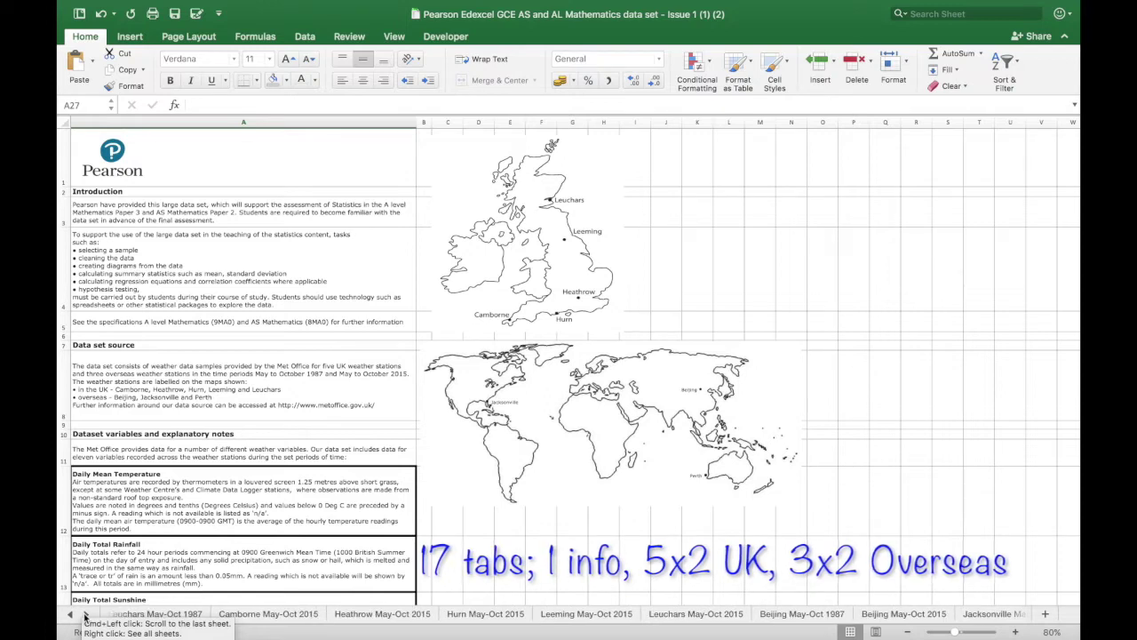
pyautogui.click(85, 614)
pyautogui.click(85, 614)
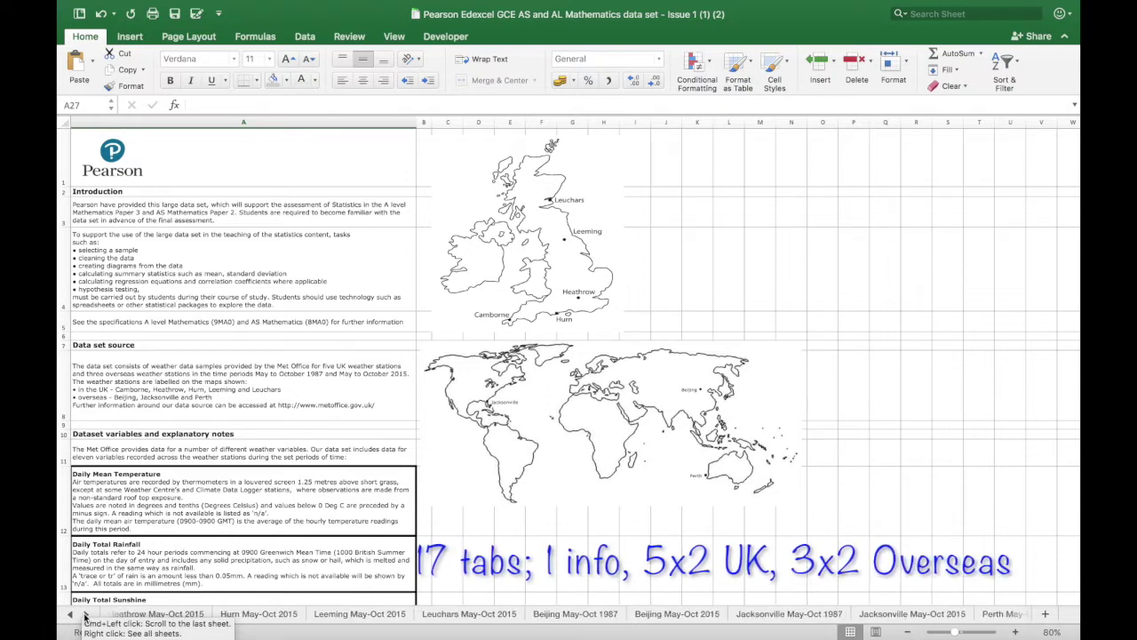
pyautogui.click(85, 614)
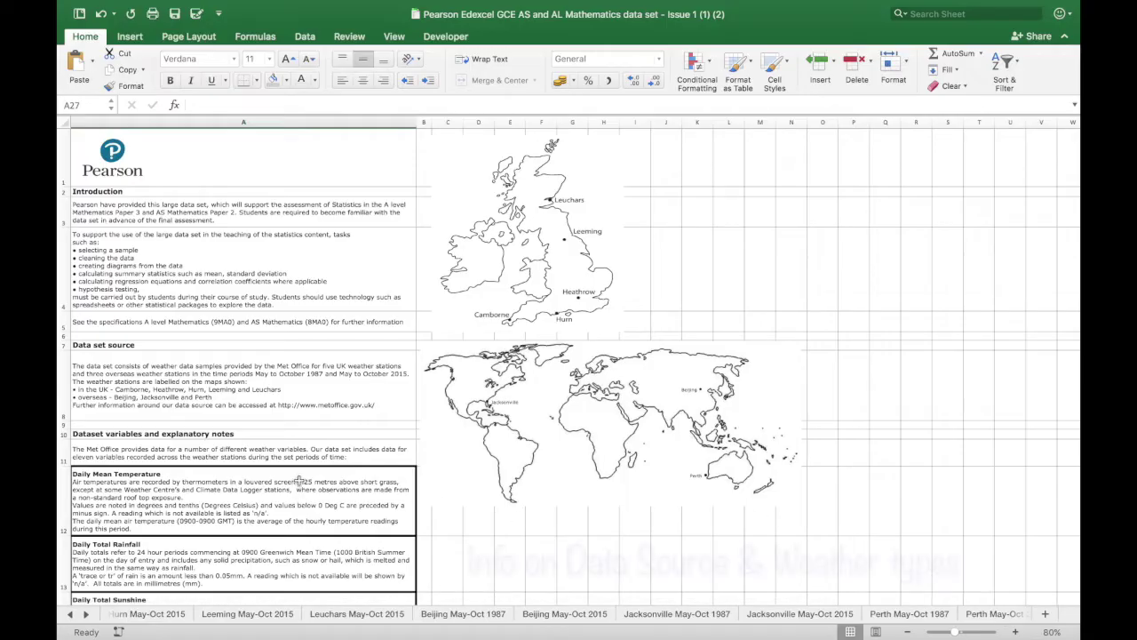
# Point out the data source, Daily Mean Temperature and Daily Total Rainfall notes on the Information sheet
pyautogui.click(299, 478)
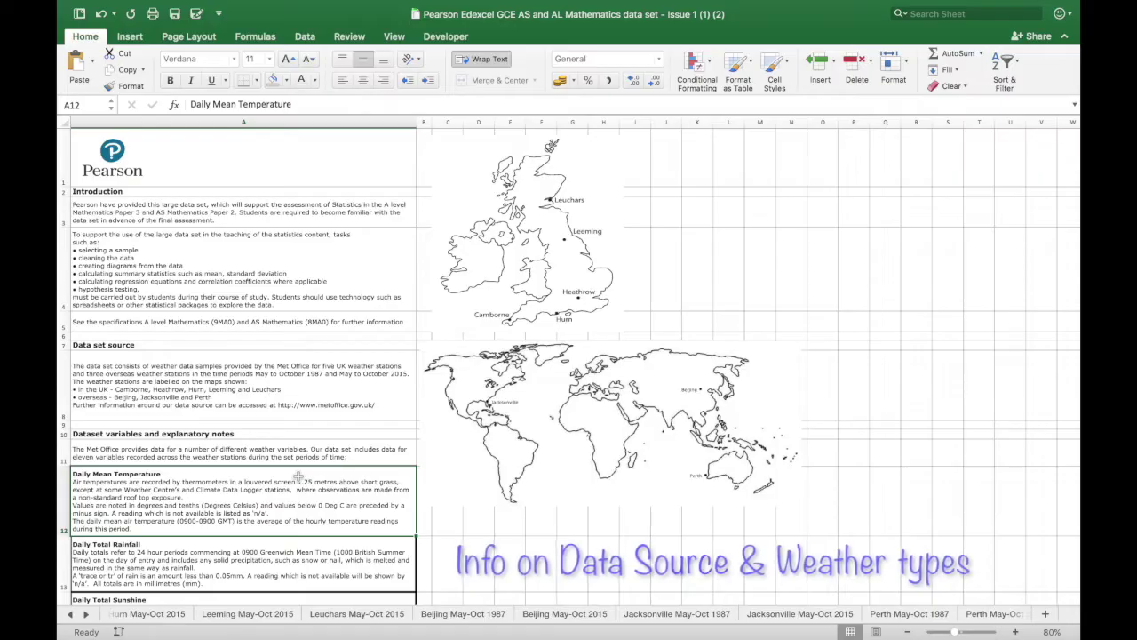
pyautogui.click(377, 369)
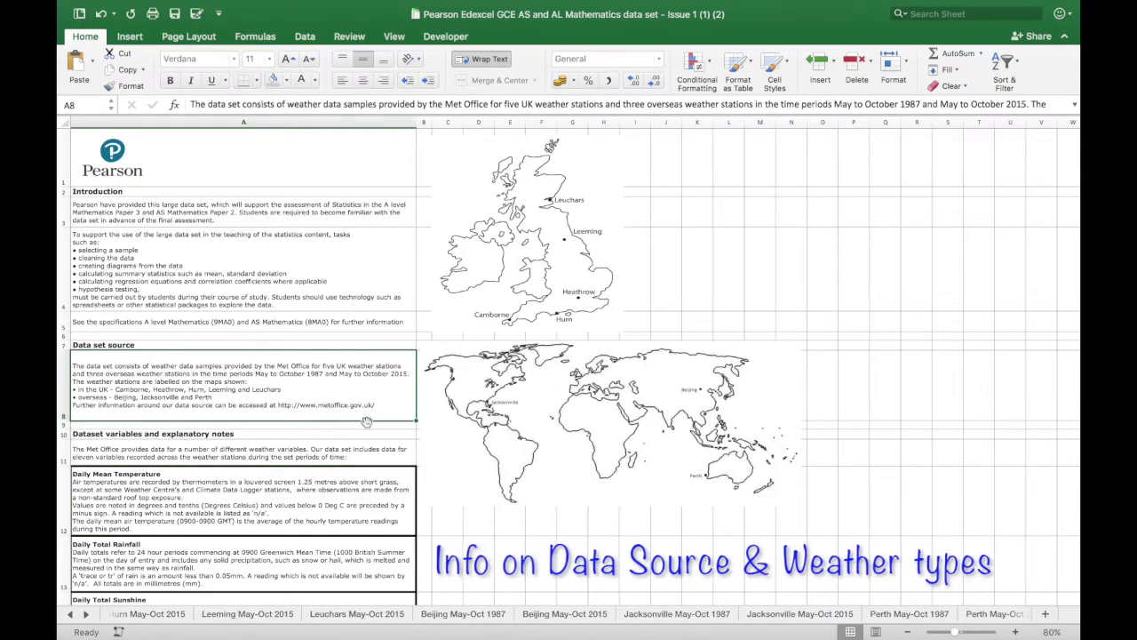
pyautogui.click(346, 498)
pyautogui.click(349, 552)
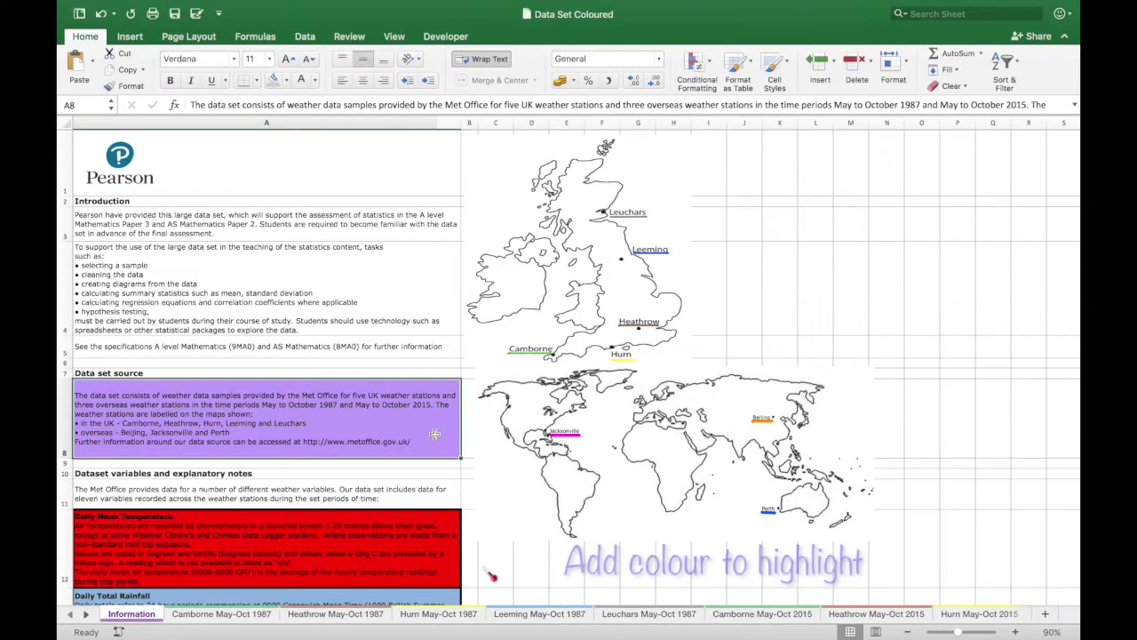
pyautogui.scroll(-5, 434, 434)
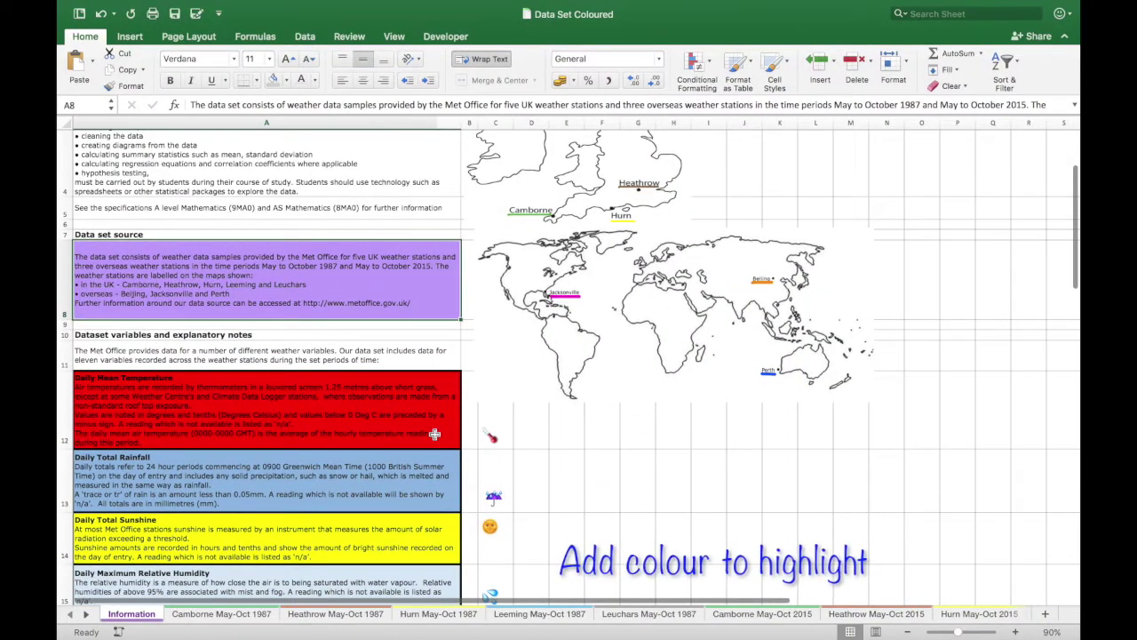
pyautogui.scroll(-9, 434, 434)
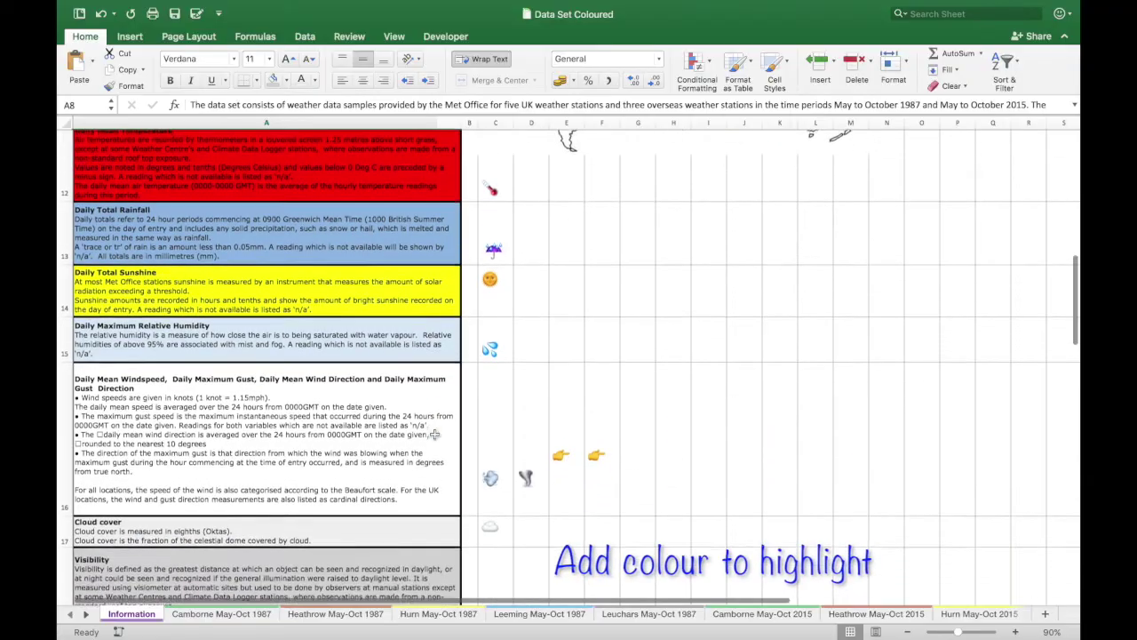
pyautogui.scroll(-8, 435, 434)
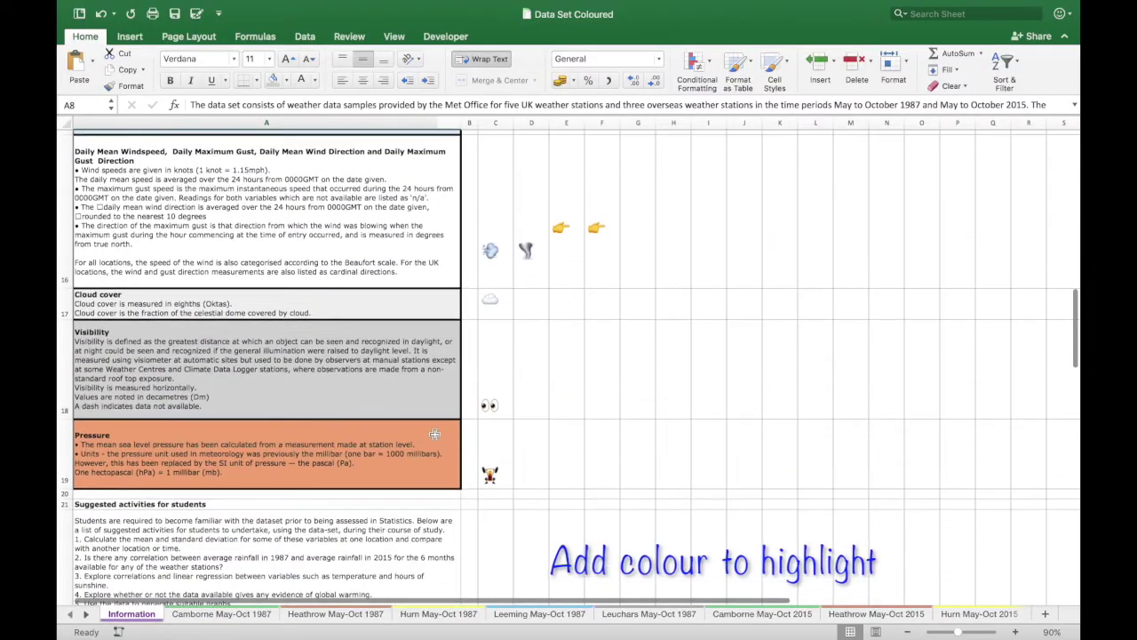
pyautogui.scroll(18, 434, 434)
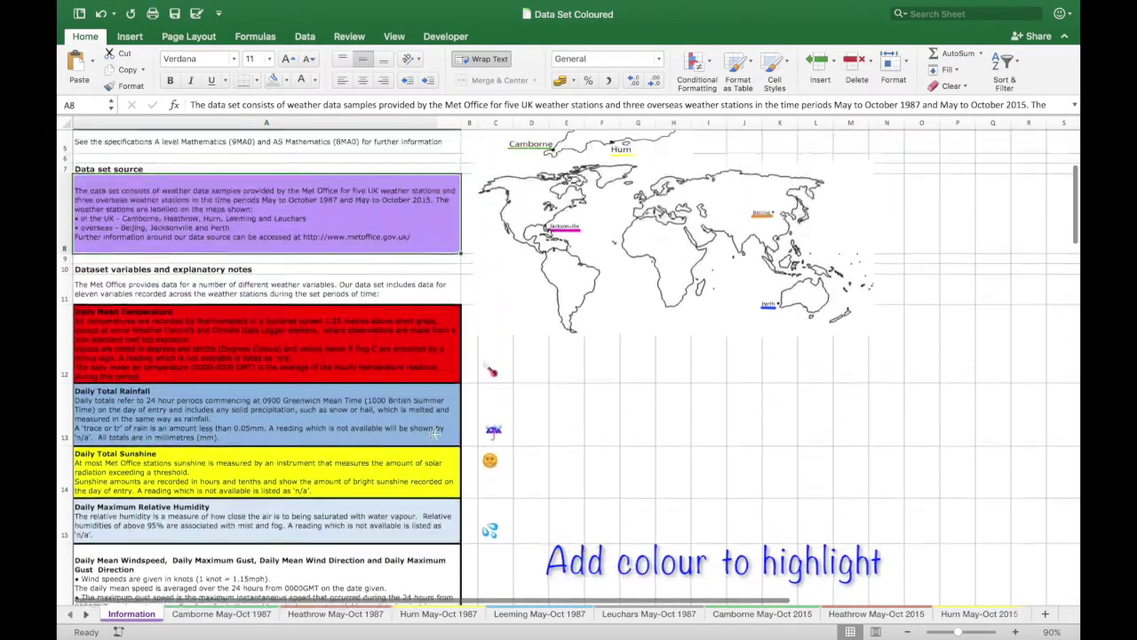
pyautogui.scroll(2, 435, 433)
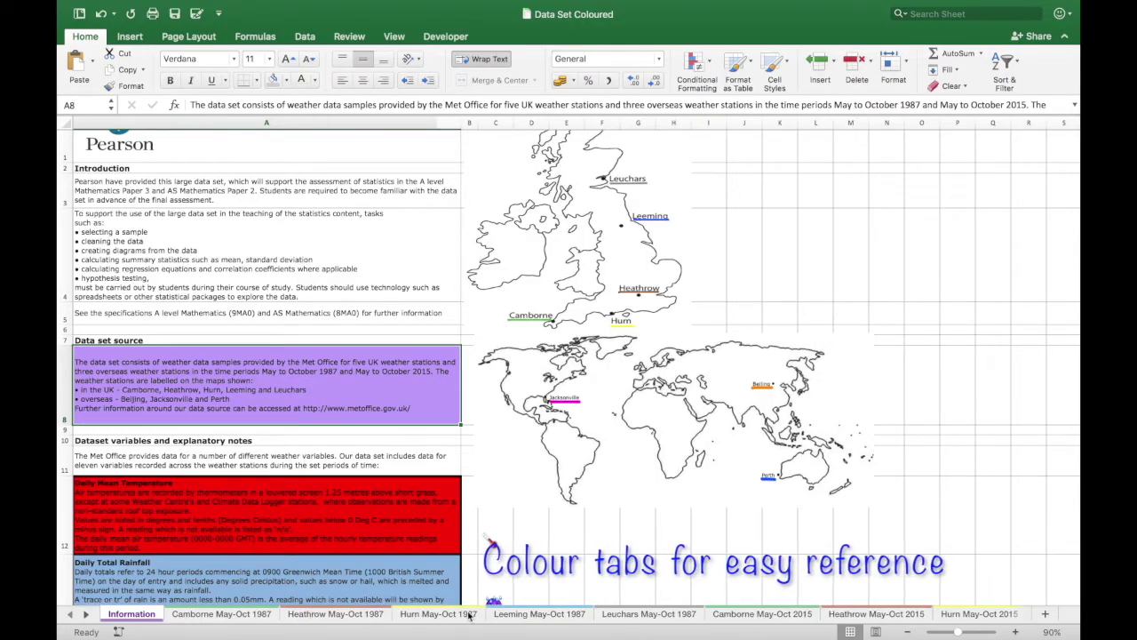
pyautogui.click(233, 617)
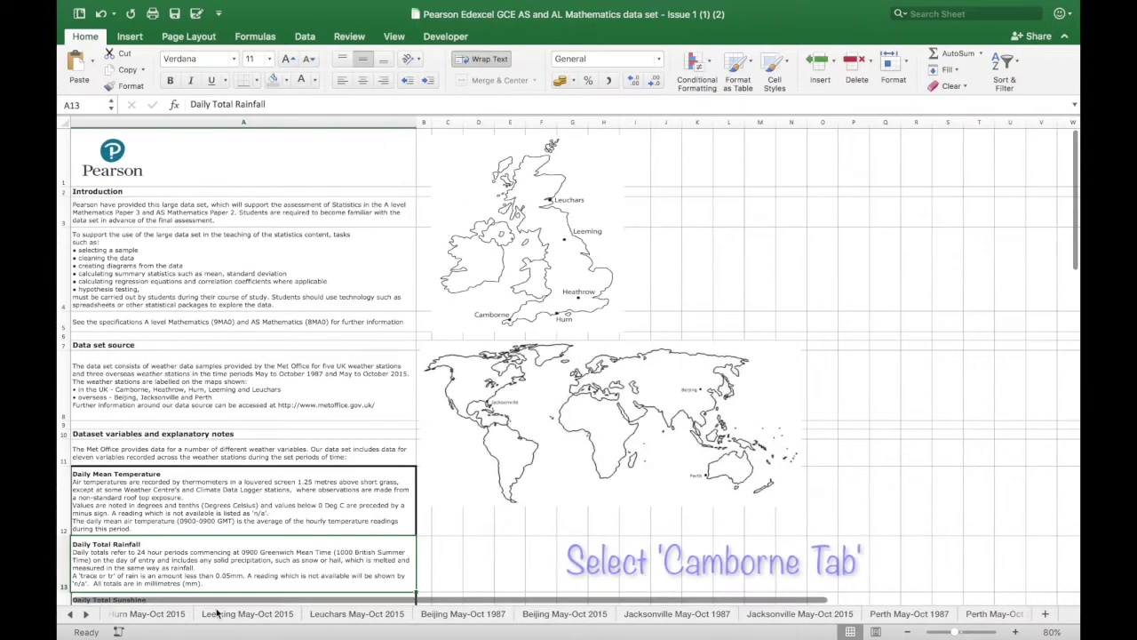
# Scroll the sheet tabs back to the start and open the Camborne May-Oct 1987 sheet
pyautogui.click(69, 614)
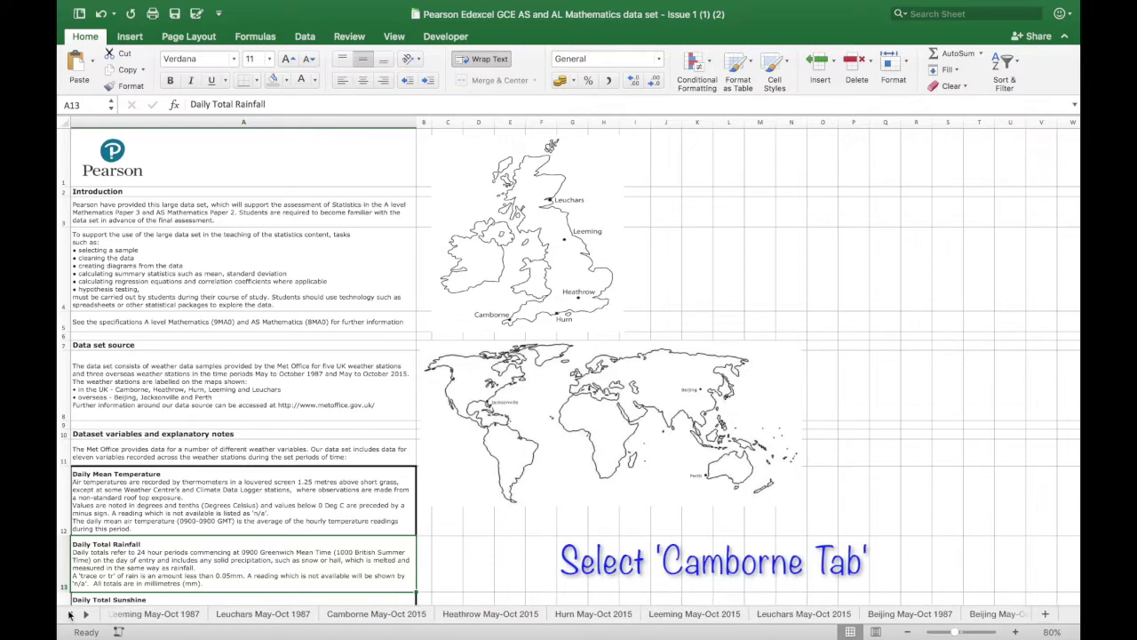
pyautogui.click(69, 614)
pyautogui.click(70, 615)
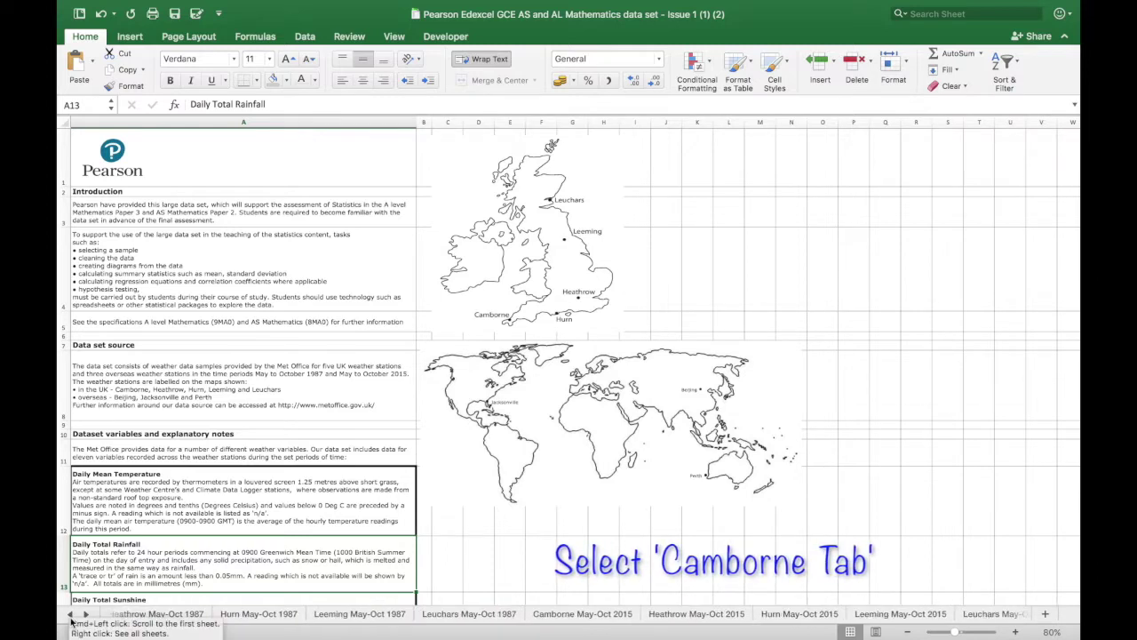
pyautogui.click(70, 614)
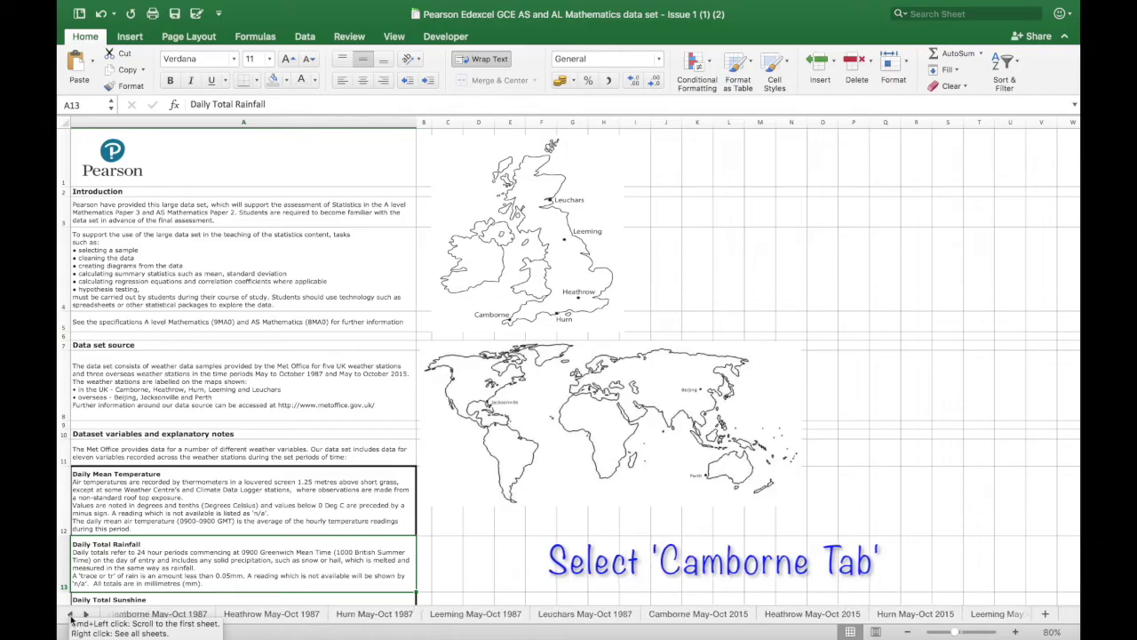
pyautogui.click(71, 614)
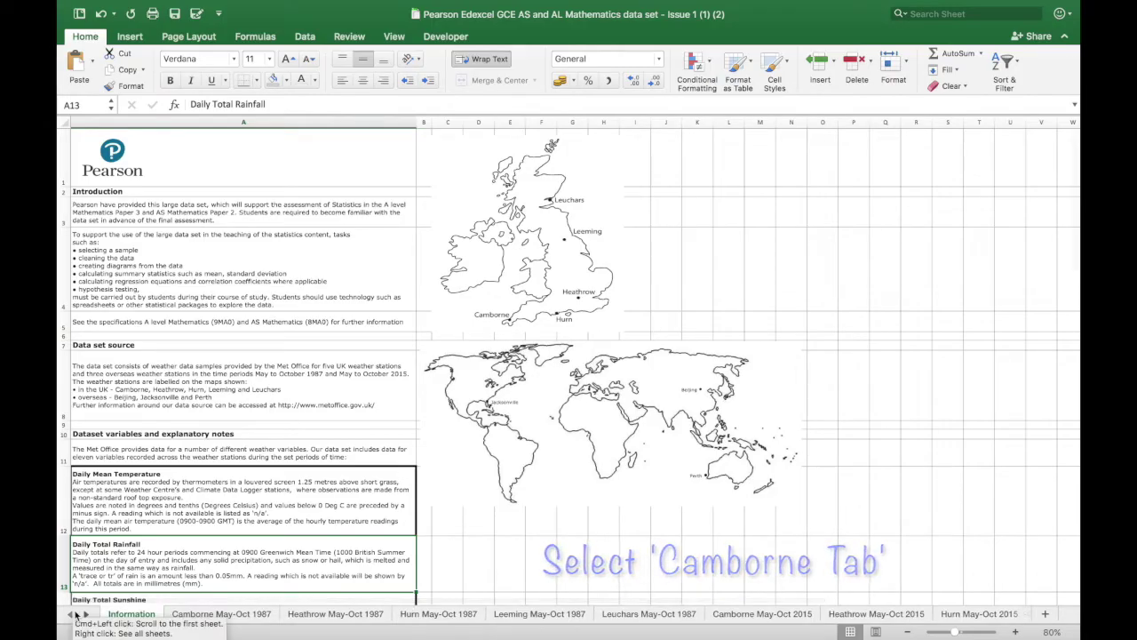
pyautogui.click(210, 618)
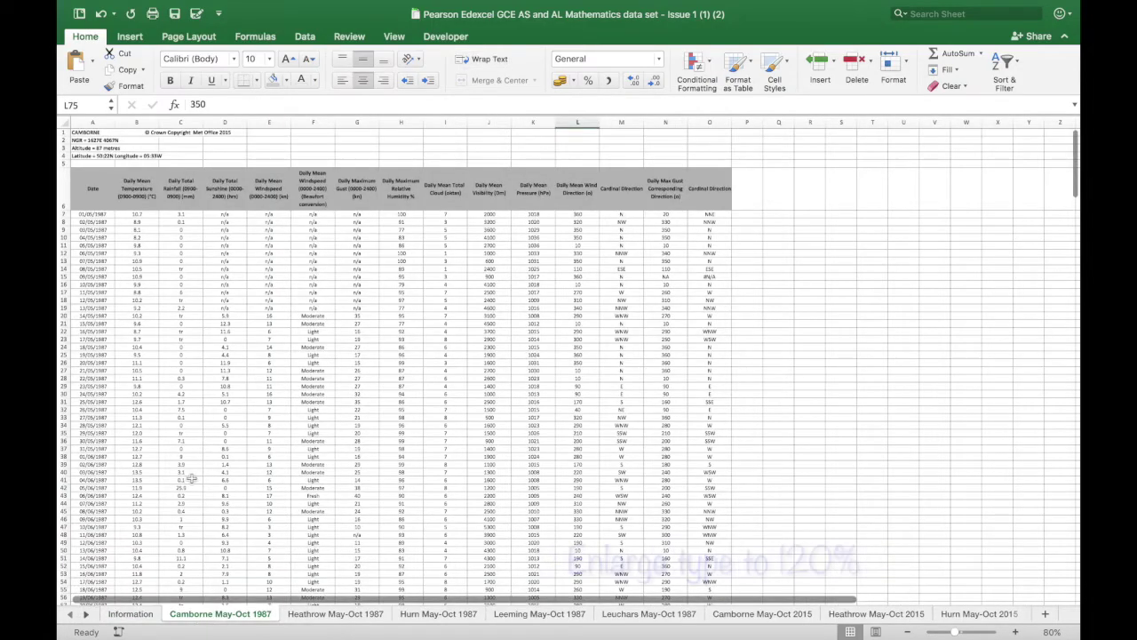
# Zoom the Camborne May-Oct 1987 sheet in to 120%
pyautogui.click(1018, 631)
pyautogui.click(1019, 632)
pyautogui.click(1018, 631)
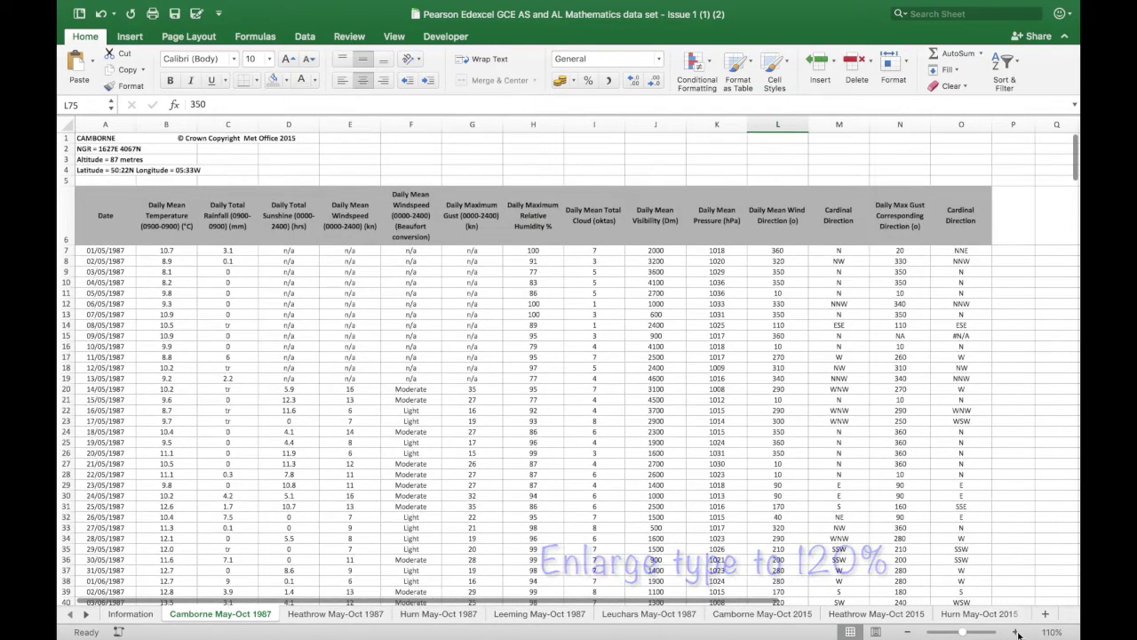
pyautogui.click(1019, 632)
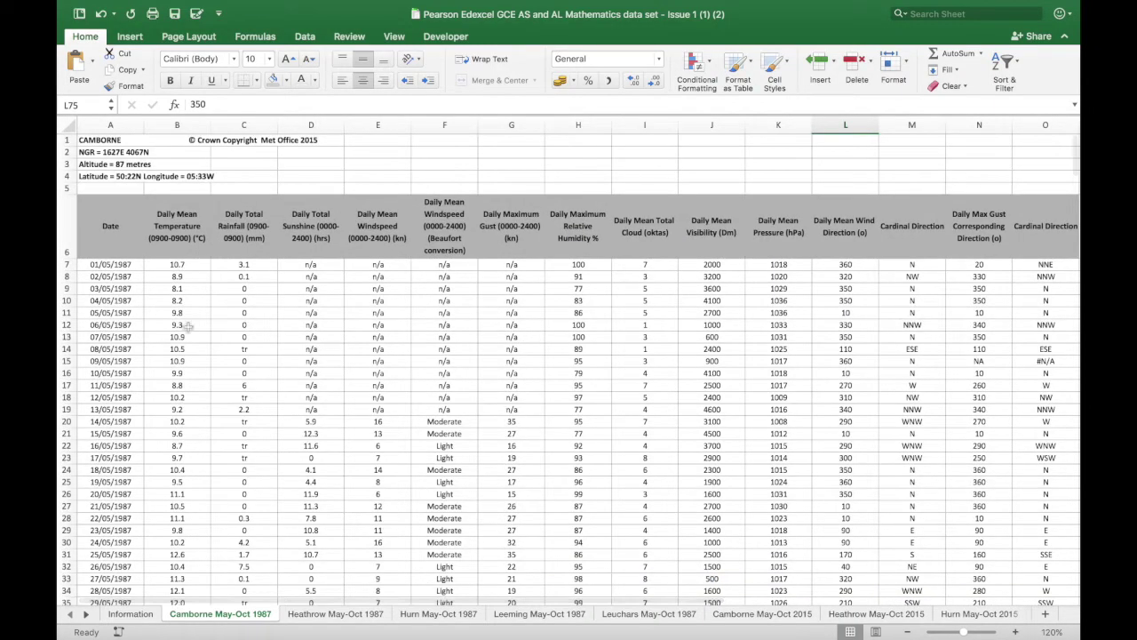
# Freeze panes at B7 so header rows 1–6 and the Date column stay fixed
pyautogui.click(174, 265)
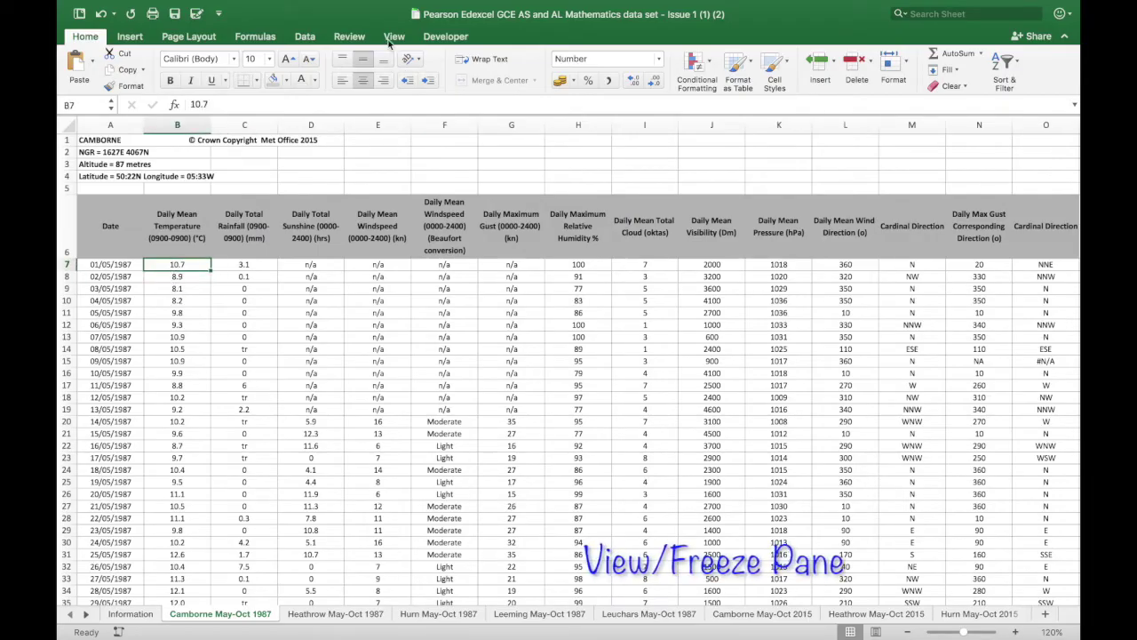
pyautogui.click(392, 37)
pyautogui.click(417, 64)
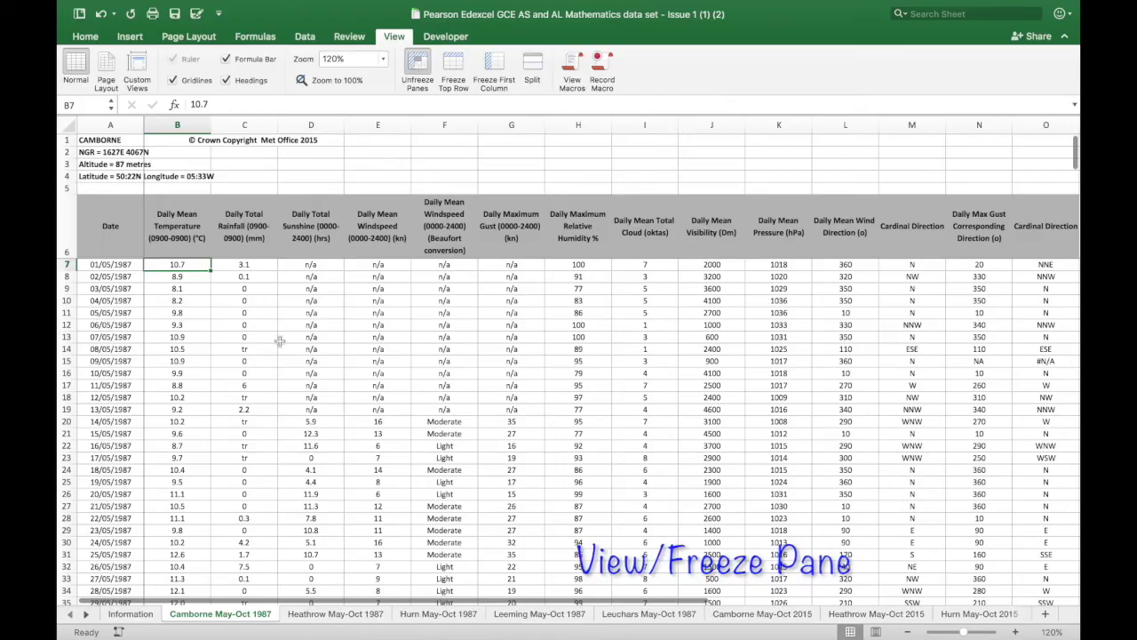
pyautogui.scroll(-3, 267, 374)
pyautogui.scroll(3, 268, 374)
pyautogui.hscroll(3, 268, 374)
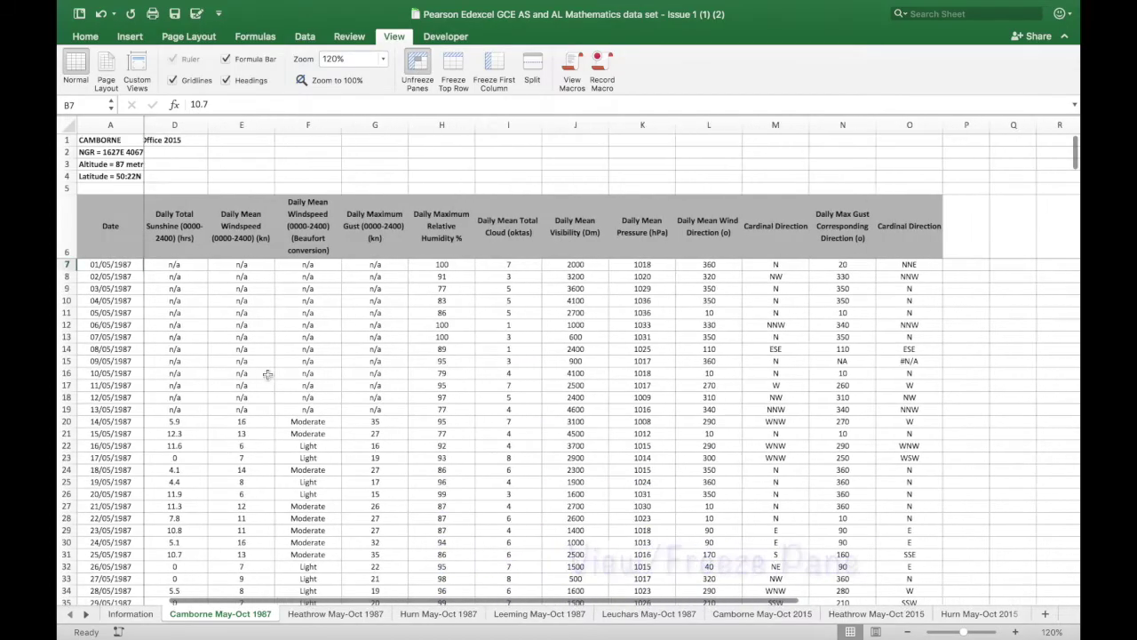
pyautogui.hscroll(-3, 267, 375)
# Give the Daily Mean Temperature heading in B6 a standard red fill
pyautogui.scroll(-2, 267, 375)
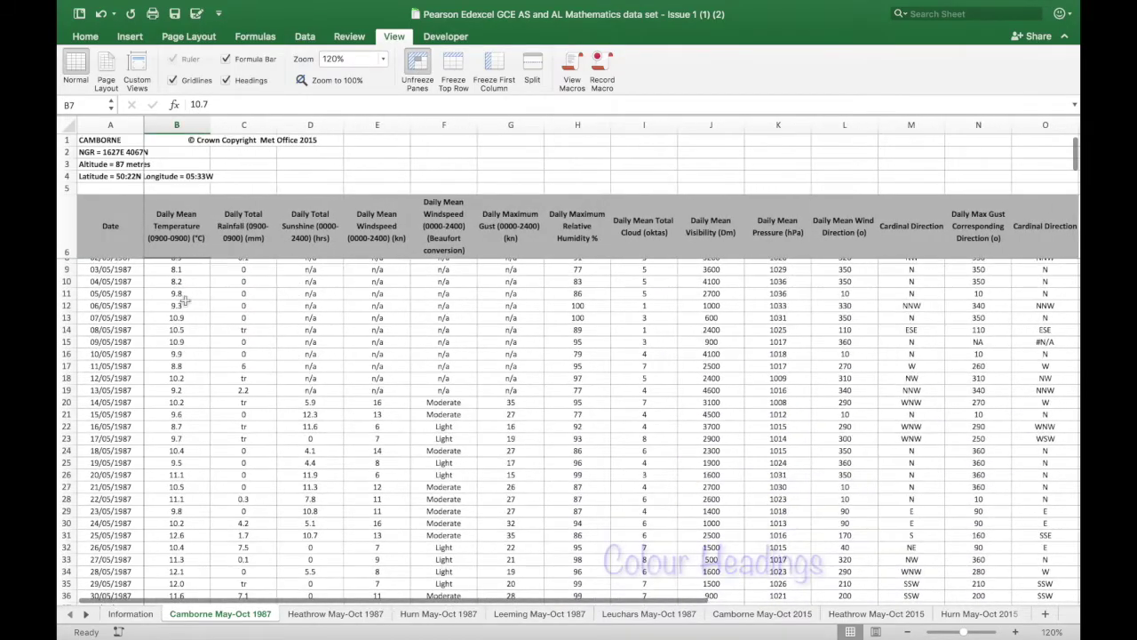
pyautogui.click(180, 216)
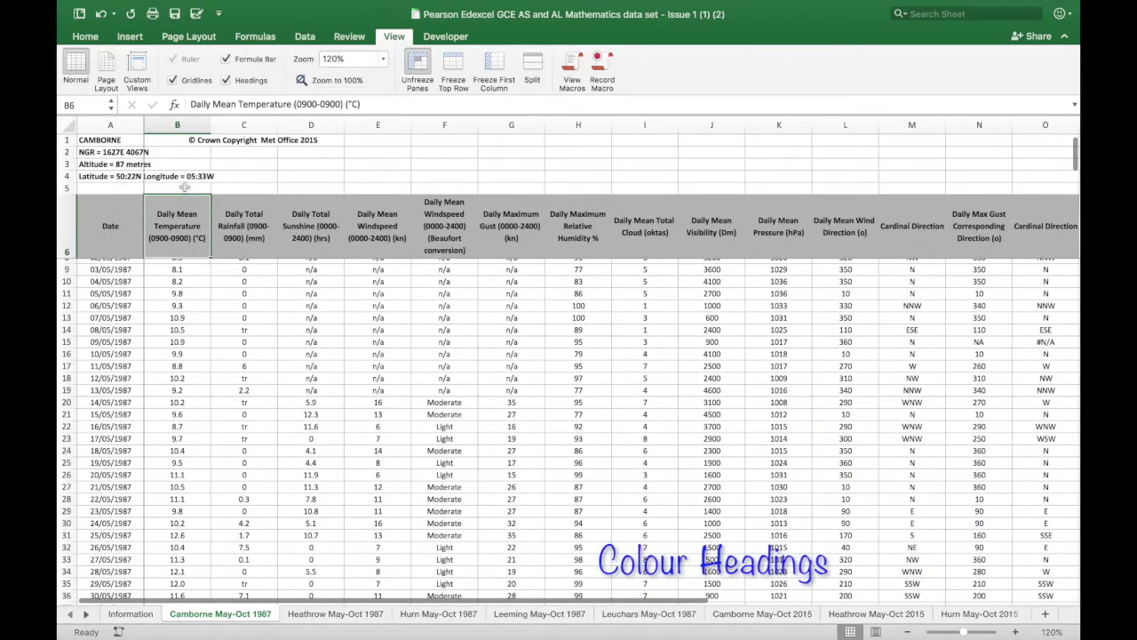
pyautogui.click(92, 39)
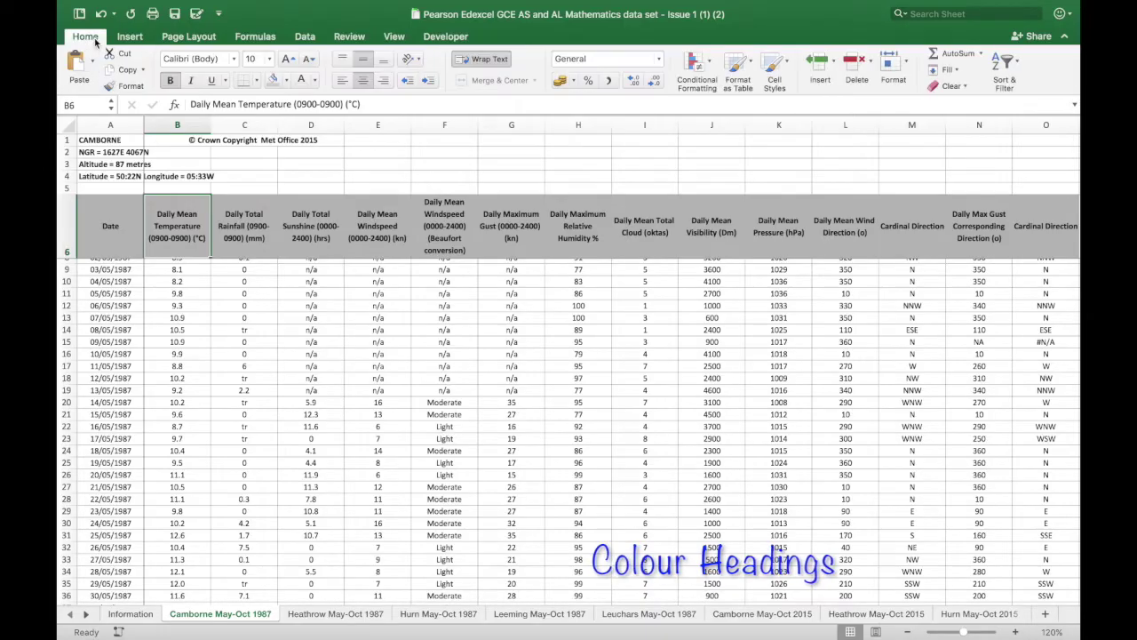
pyautogui.click(286, 80)
pyautogui.click(290, 242)
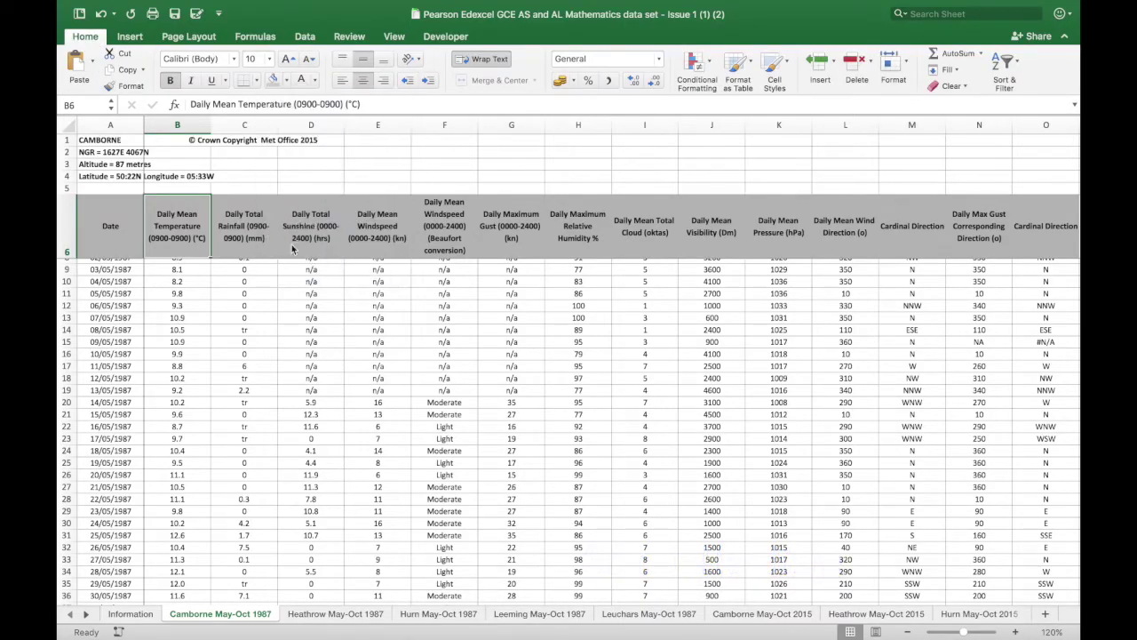
pyautogui.click(235, 252)
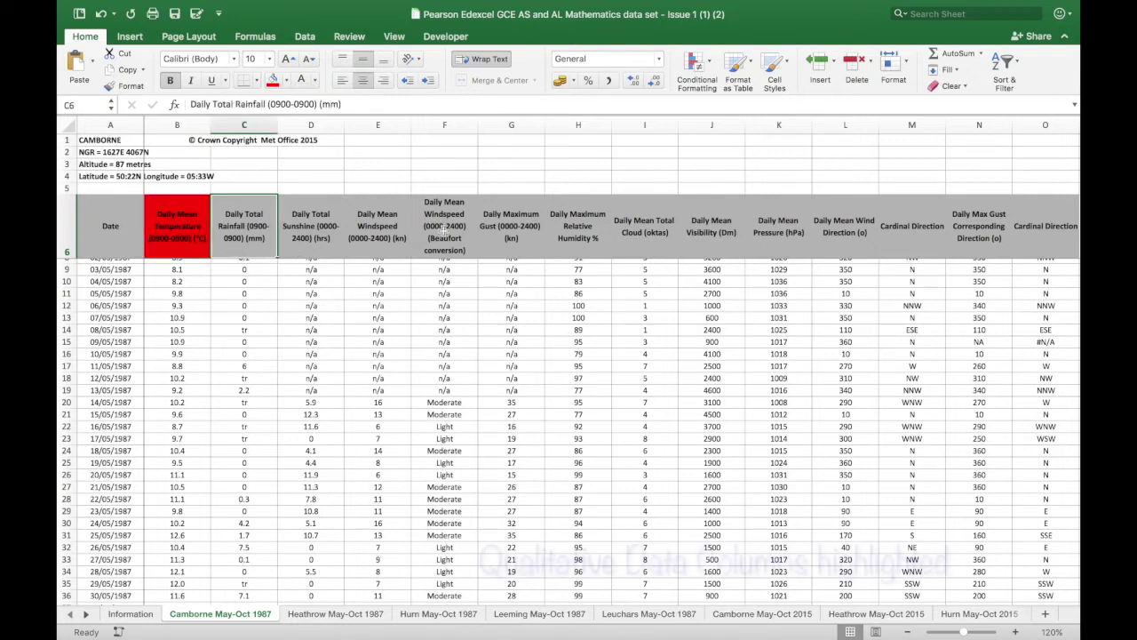
# Fill the whole Beaufort windspeed column F grey
pyautogui.click(445, 124)
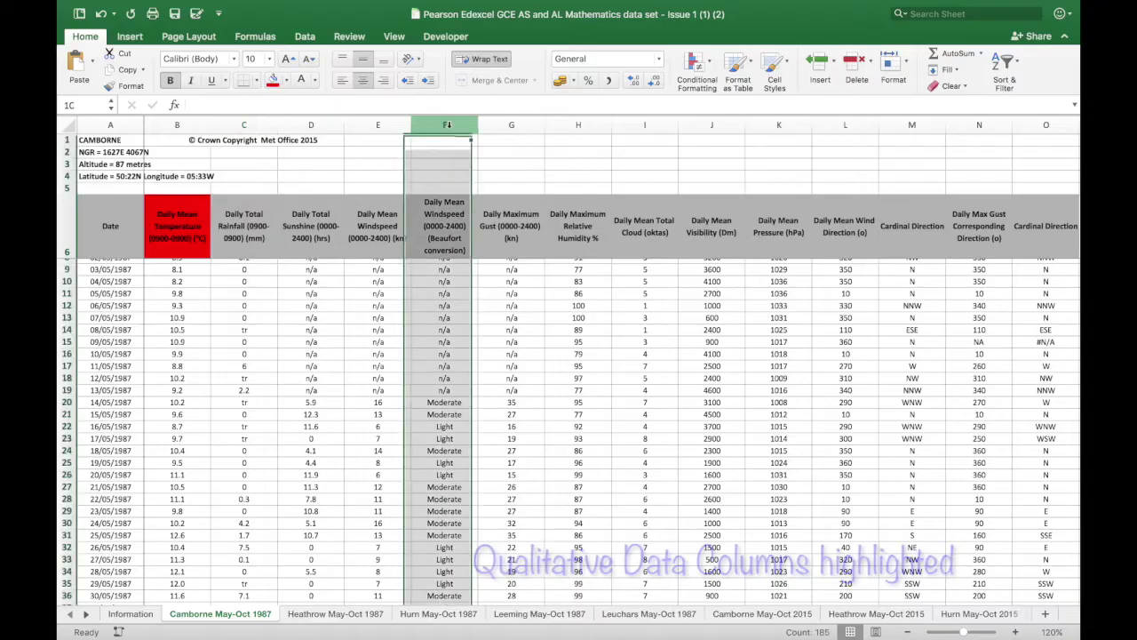
pyautogui.click(285, 81)
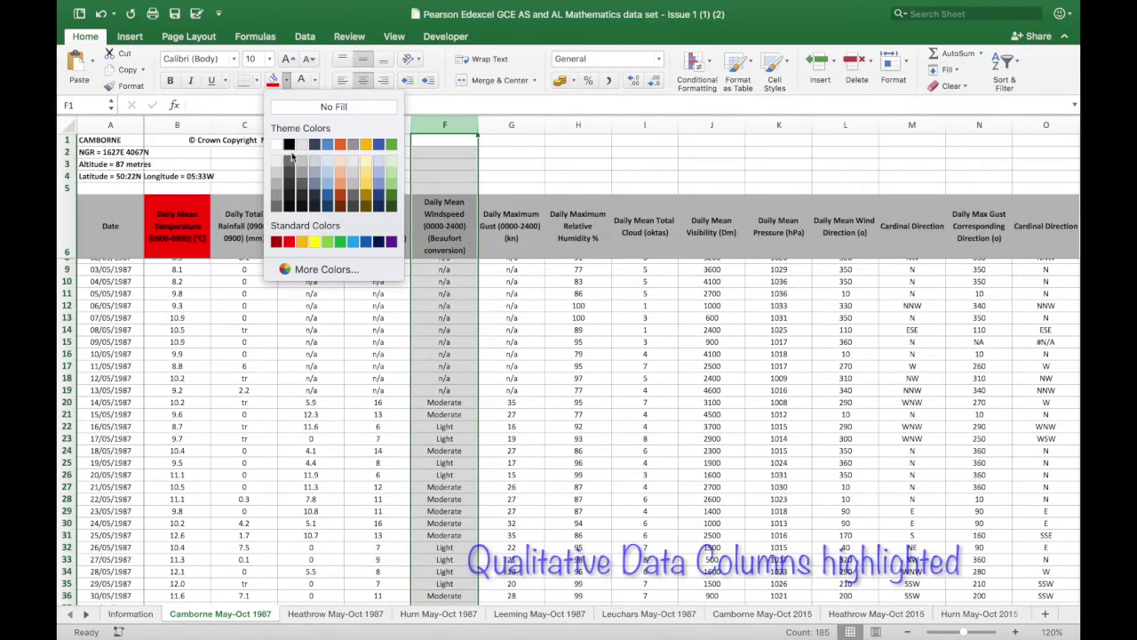
pyautogui.click(279, 176)
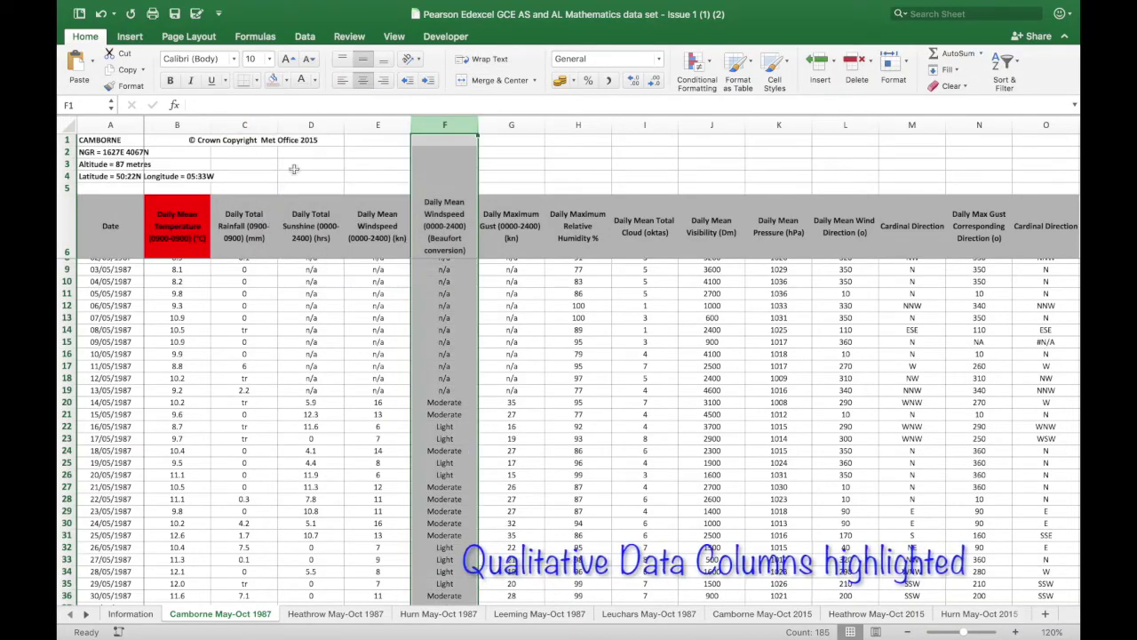
pyautogui.click(455, 189)
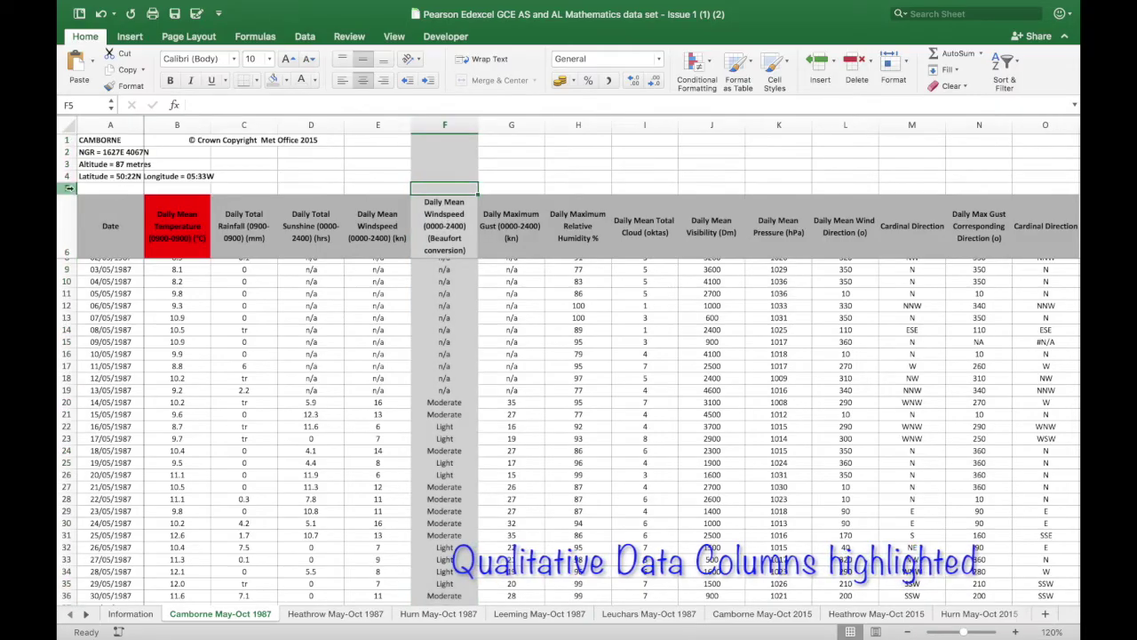
pyautogui.click(67, 188)
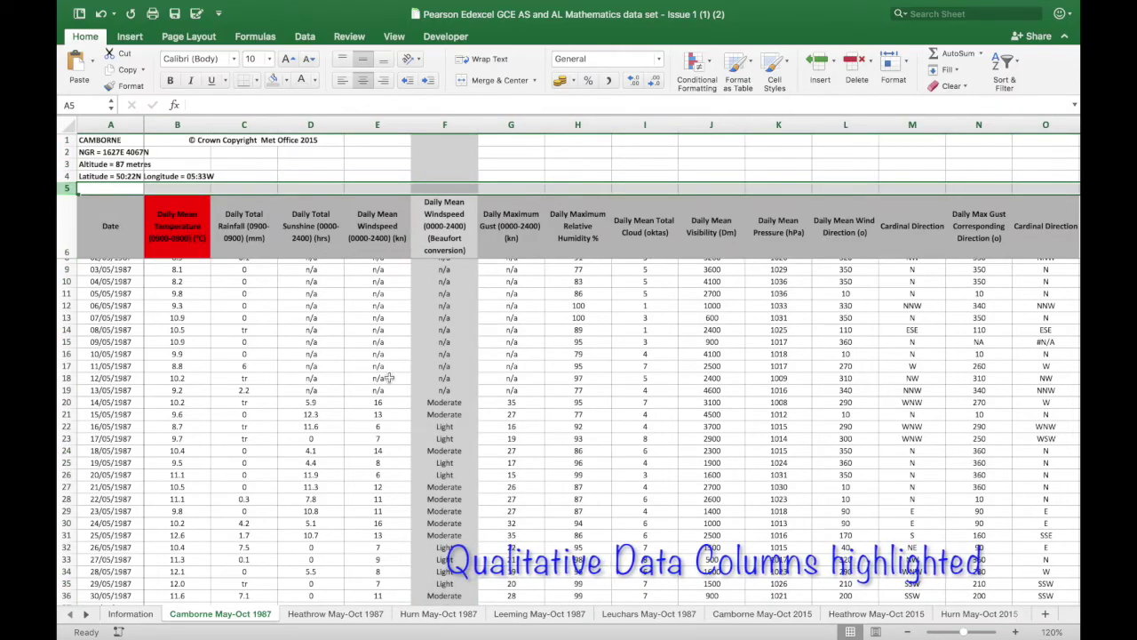
# Fill the Cardinal Direction column M grey, and column O too
pyautogui.click(911, 125)
pyautogui.click(285, 80)
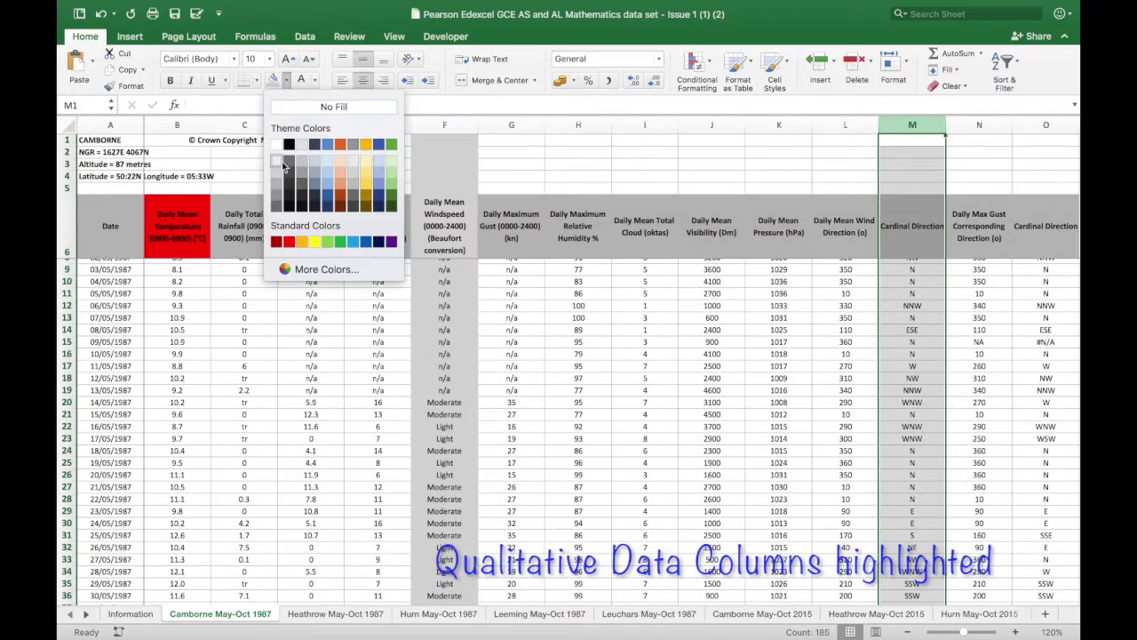
pyautogui.click(278, 177)
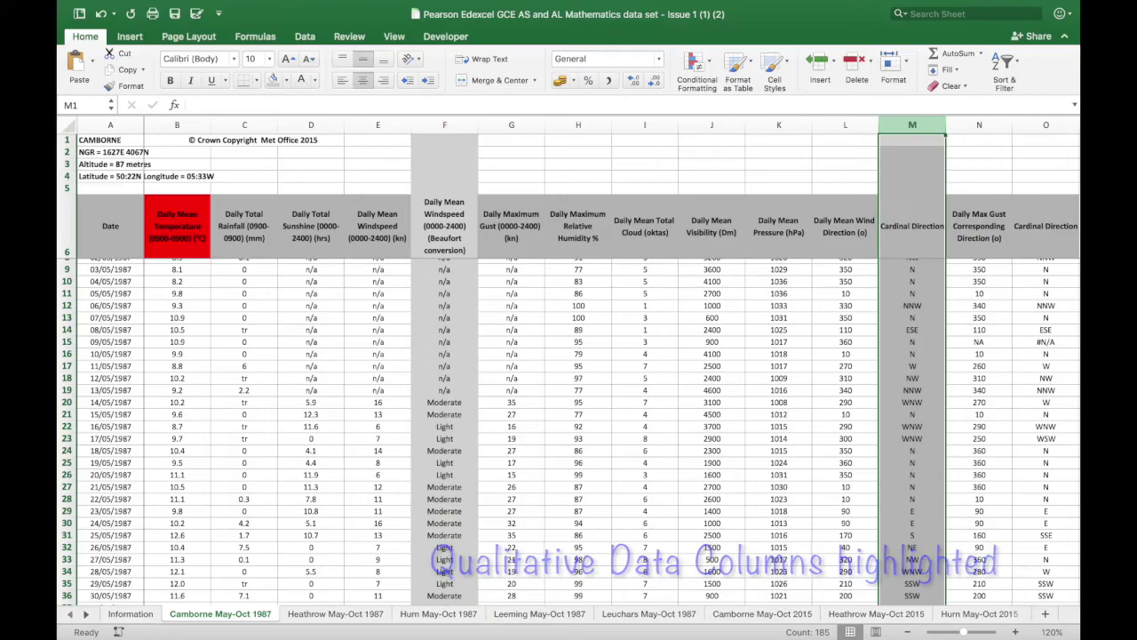
pyautogui.click(1030, 139)
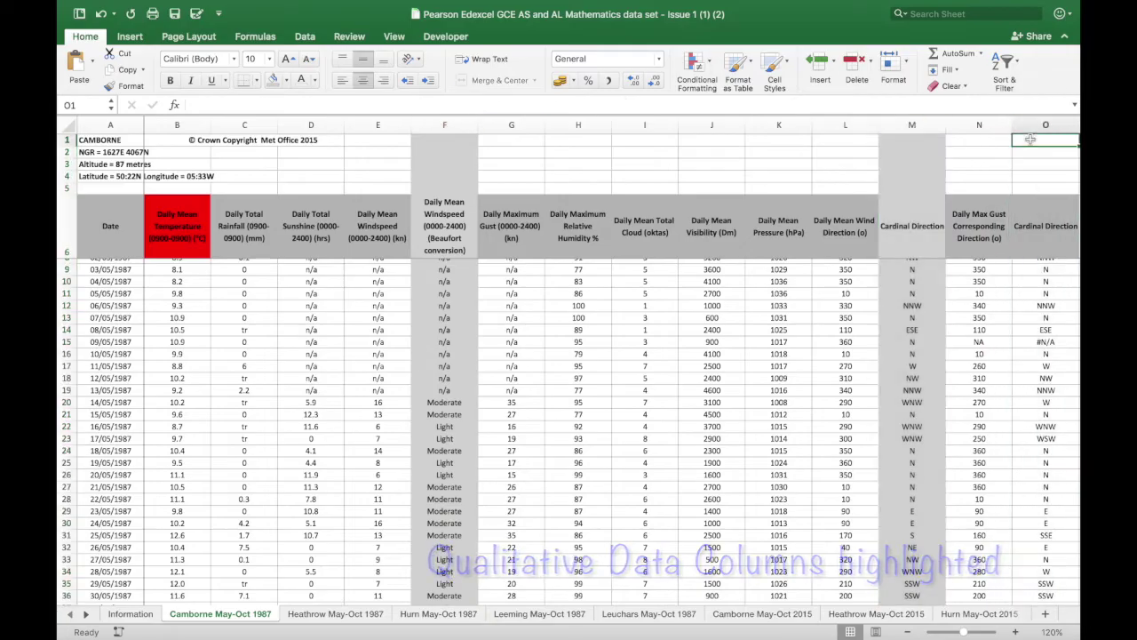
pyautogui.click(286, 80)
pyautogui.click(276, 176)
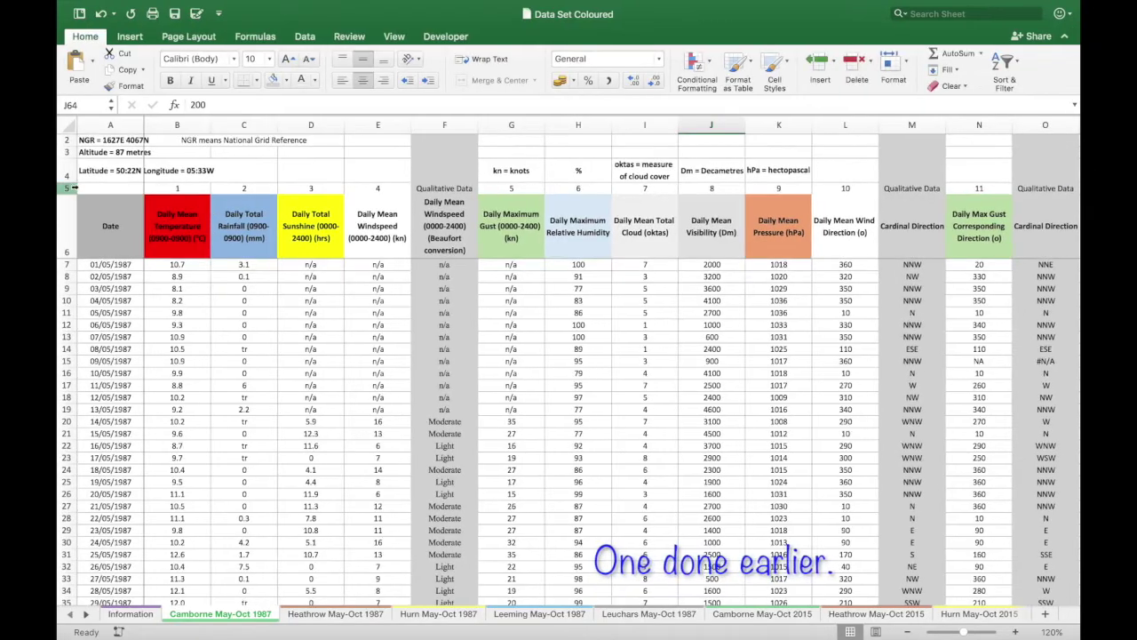
# Copy row 5's weather-type numbers 1–11 from Data Set Coloured into the Pearson workbook's row 5
pyautogui.click(65, 187)
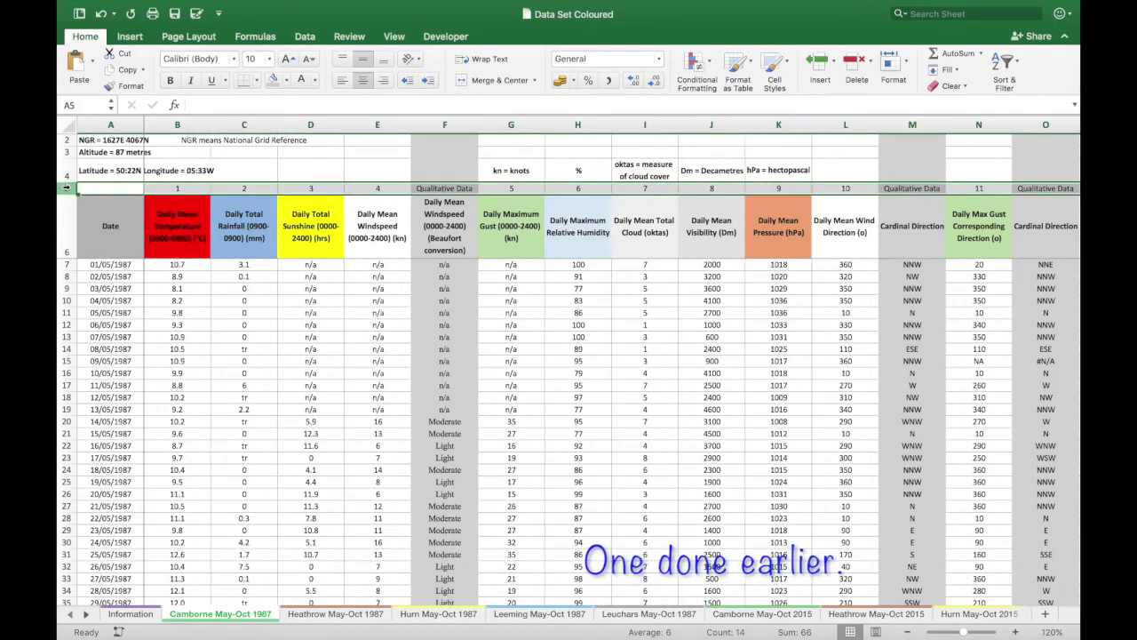
pyautogui.press('super+c')
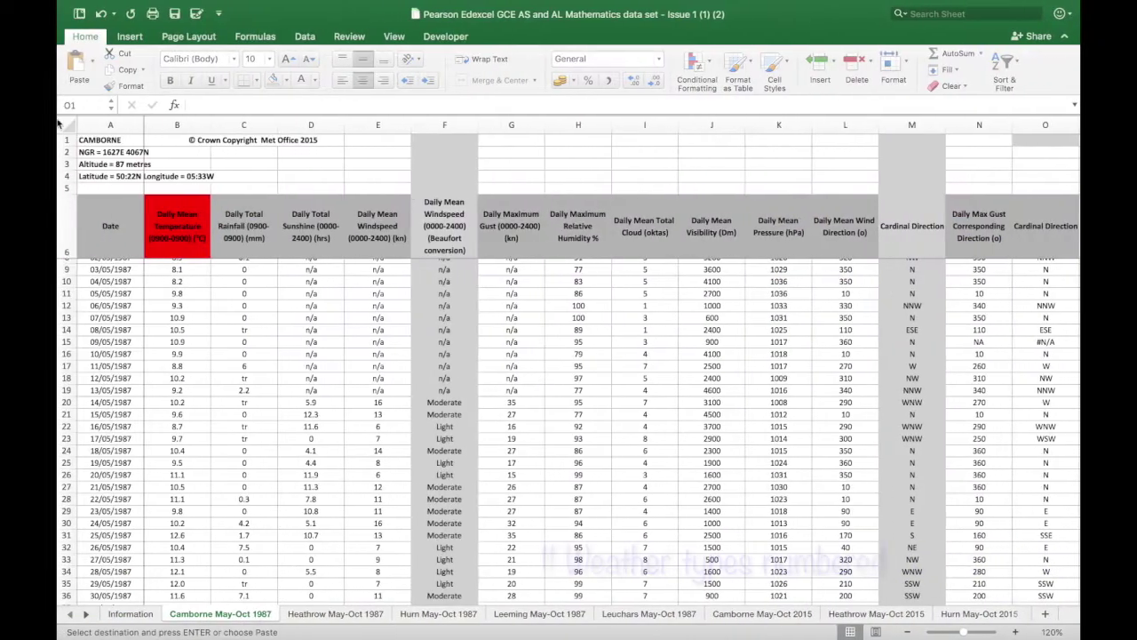
pyautogui.click(65, 187)
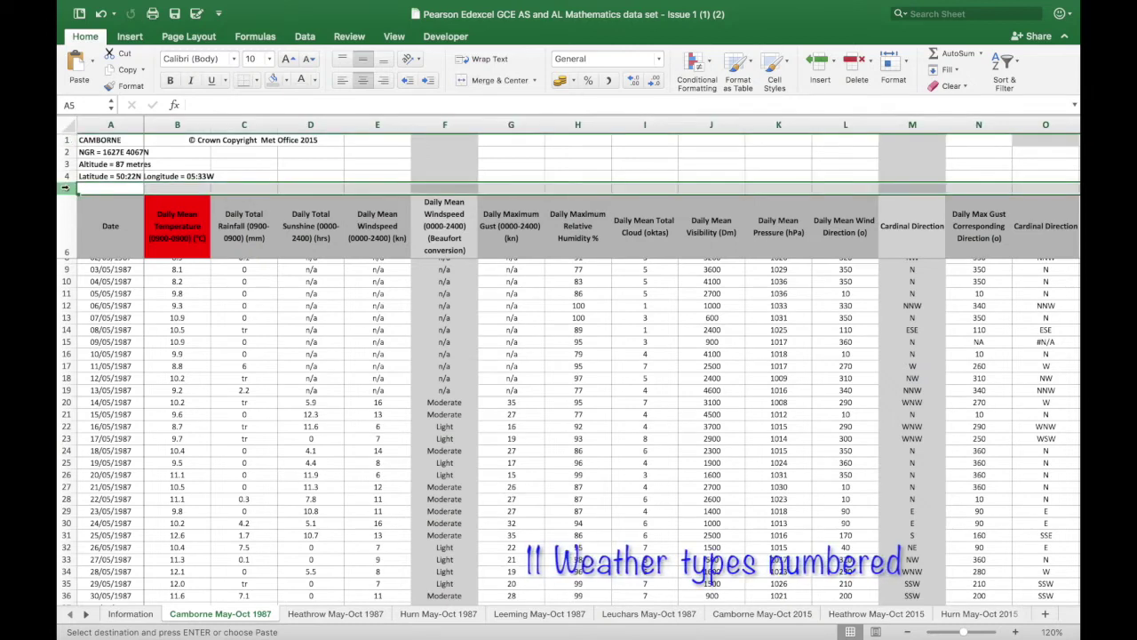
pyautogui.press('super+v')
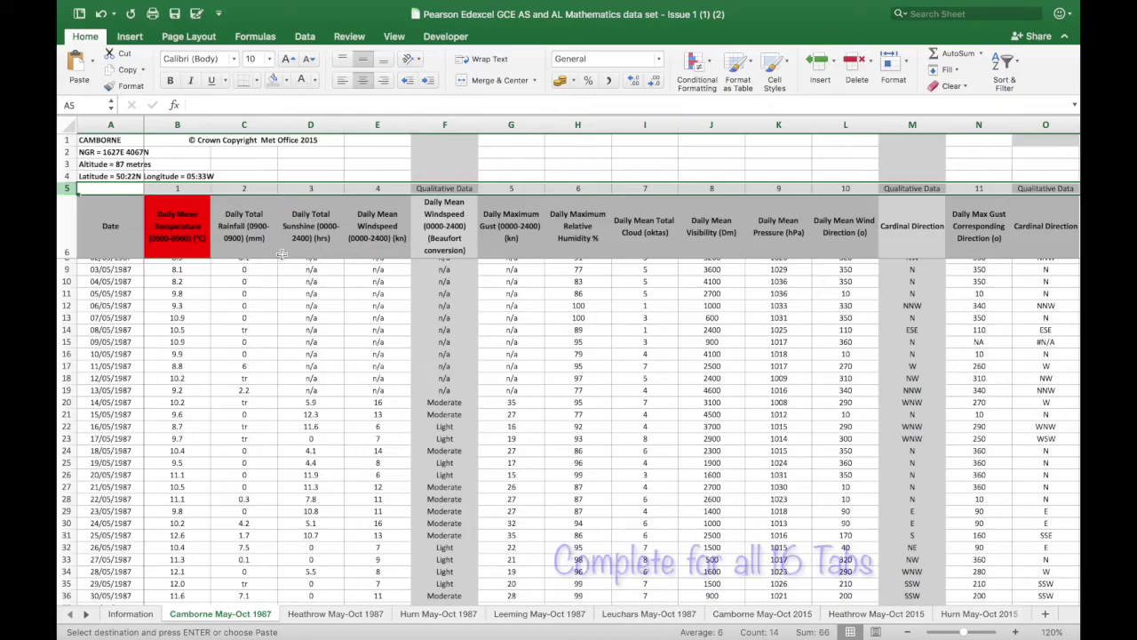
pyautogui.click(249, 237)
pyautogui.hotkey('ctrl', 'Right')
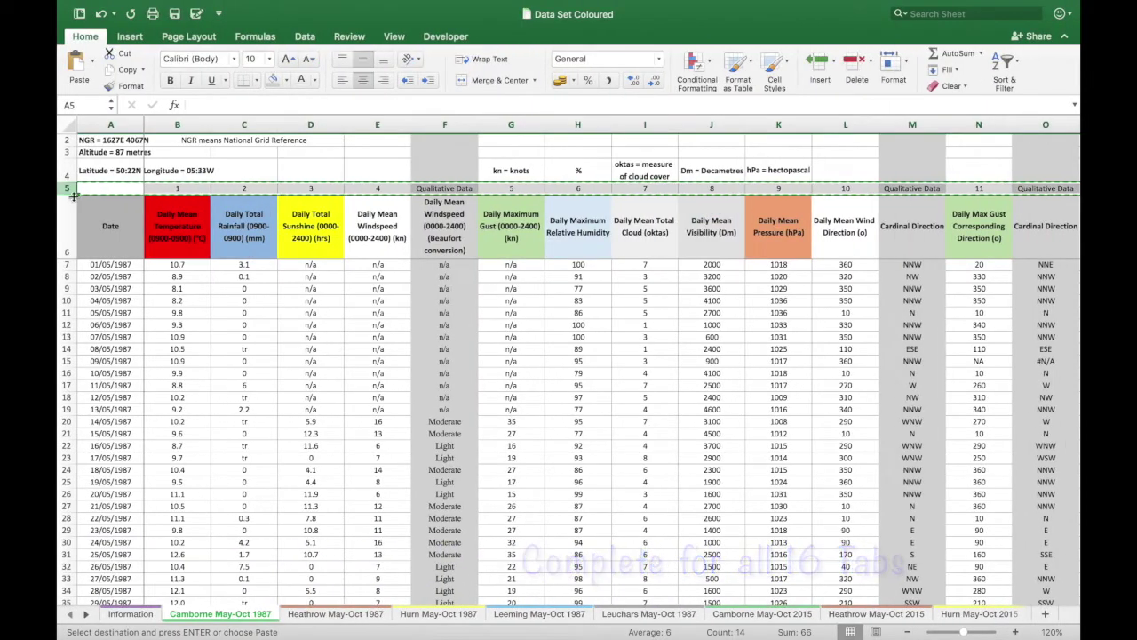
pyautogui.press('Escape')
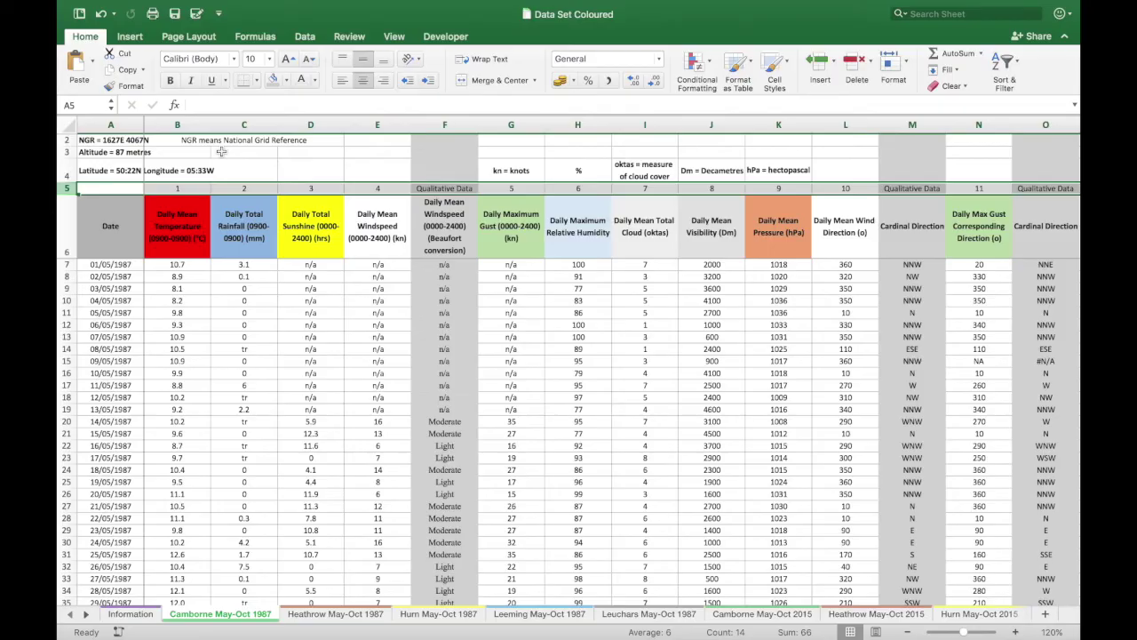
# Look through the Heathrow, Hurn and Leeming 1987 sheets, then open Beijing May-Oct 1987
pyautogui.click(332, 614)
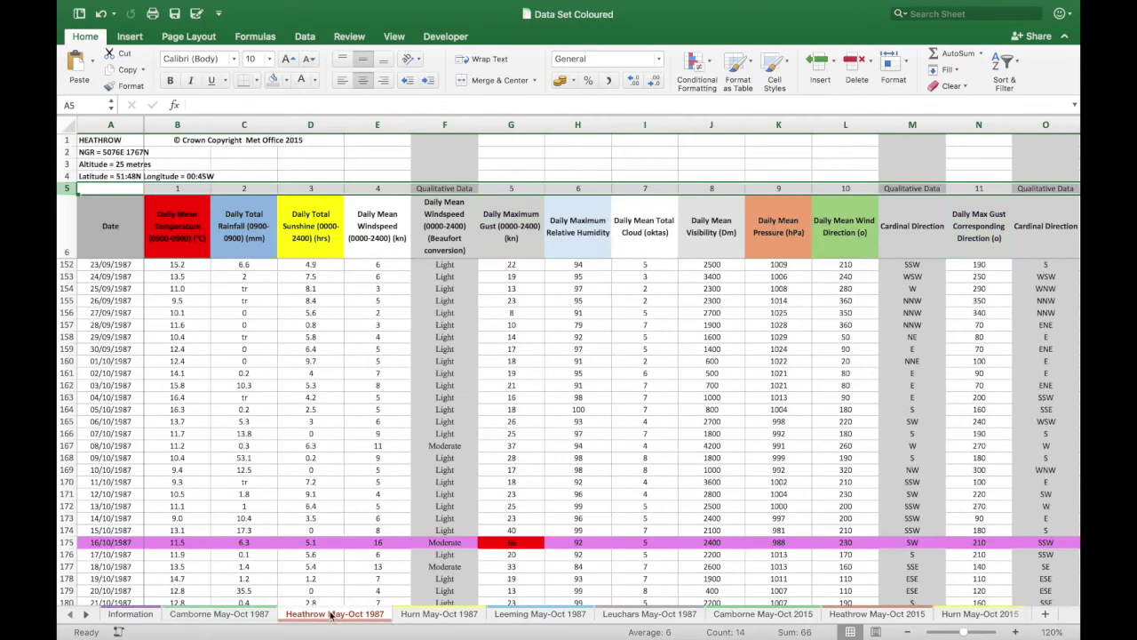
pyautogui.scroll(-3, 462, 427)
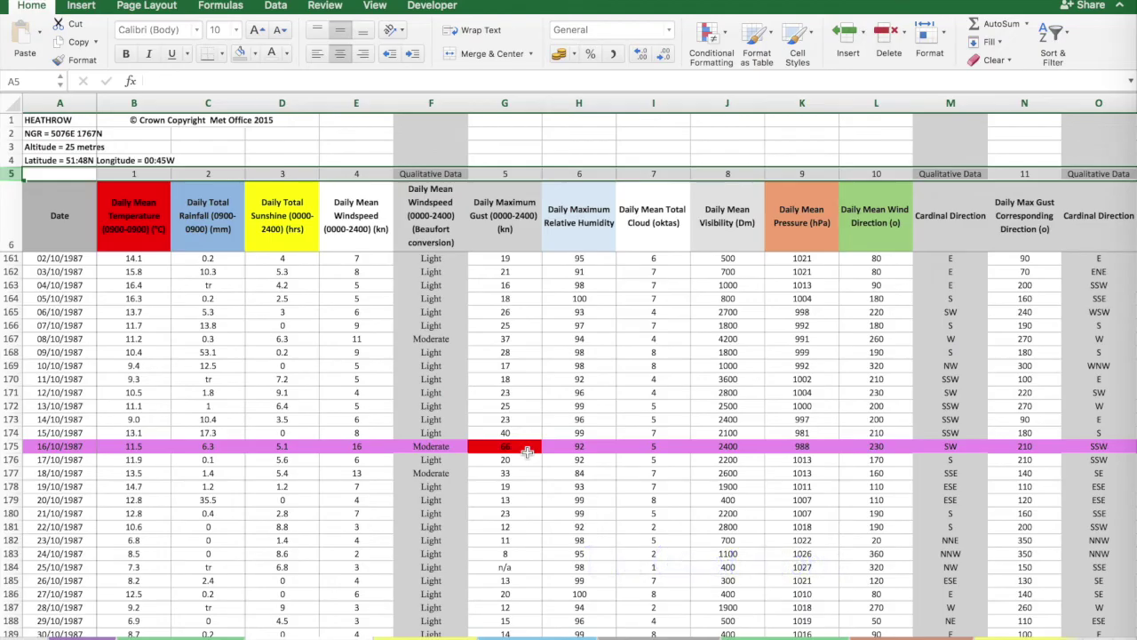
pyautogui.click(472, 617)
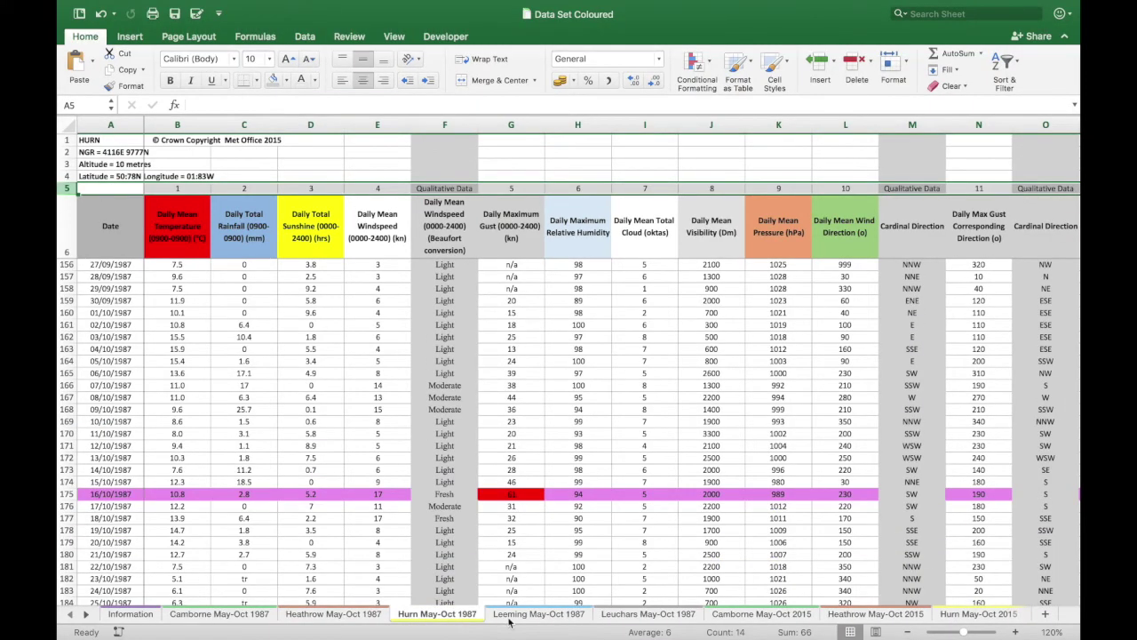
pyautogui.click(511, 619)
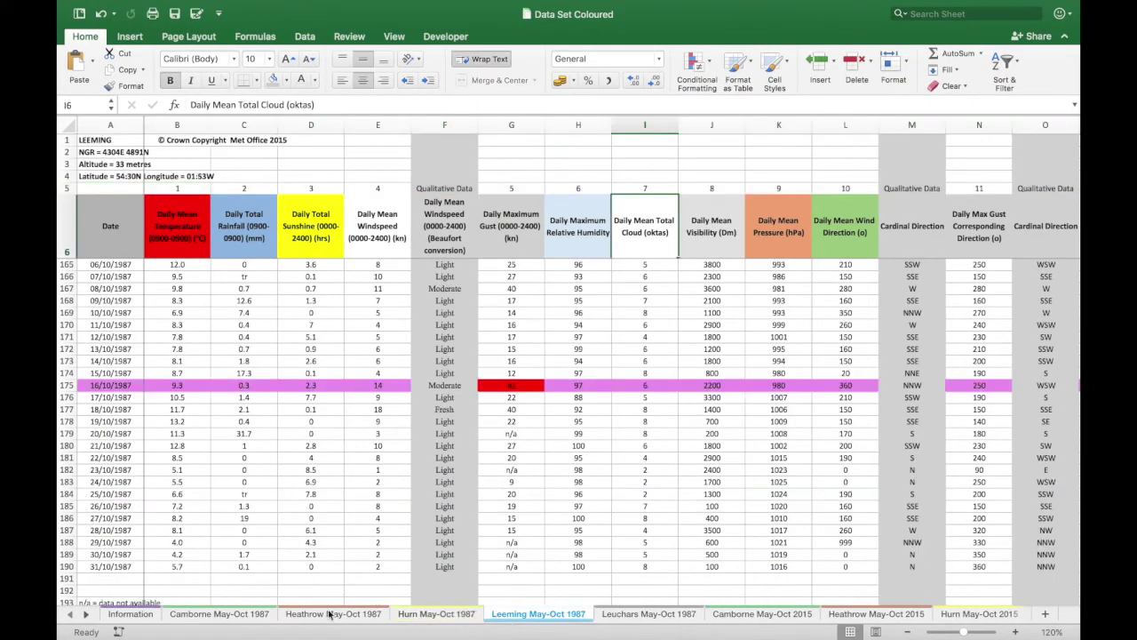
pyautogui.click(85, 617)
pyautogui.click(85, 616)
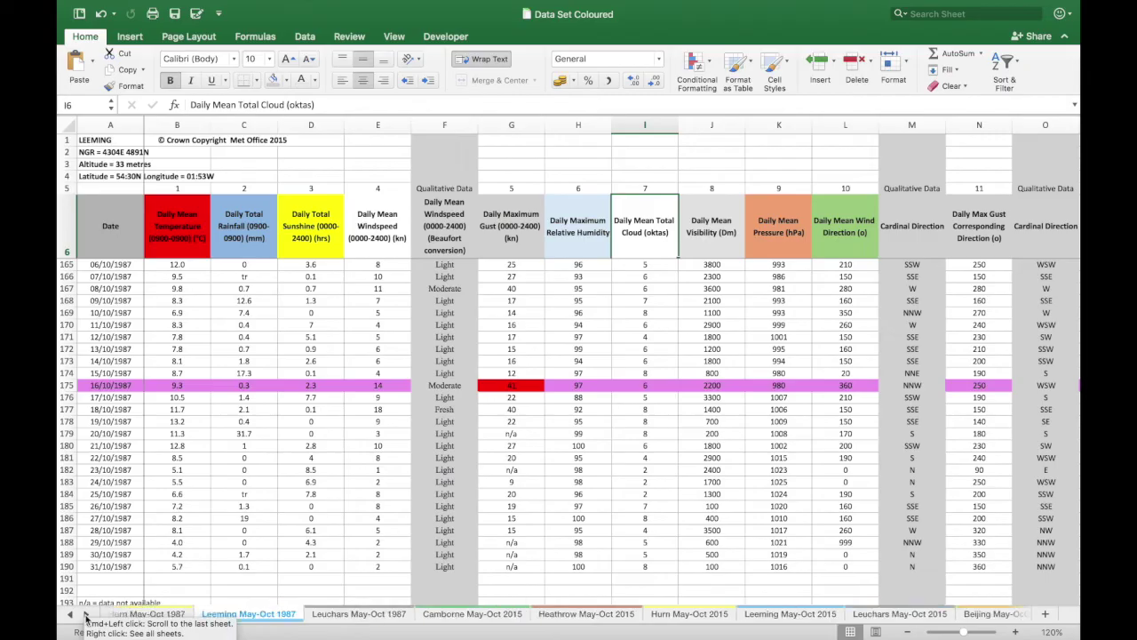
pyautogui.click(85, 617)
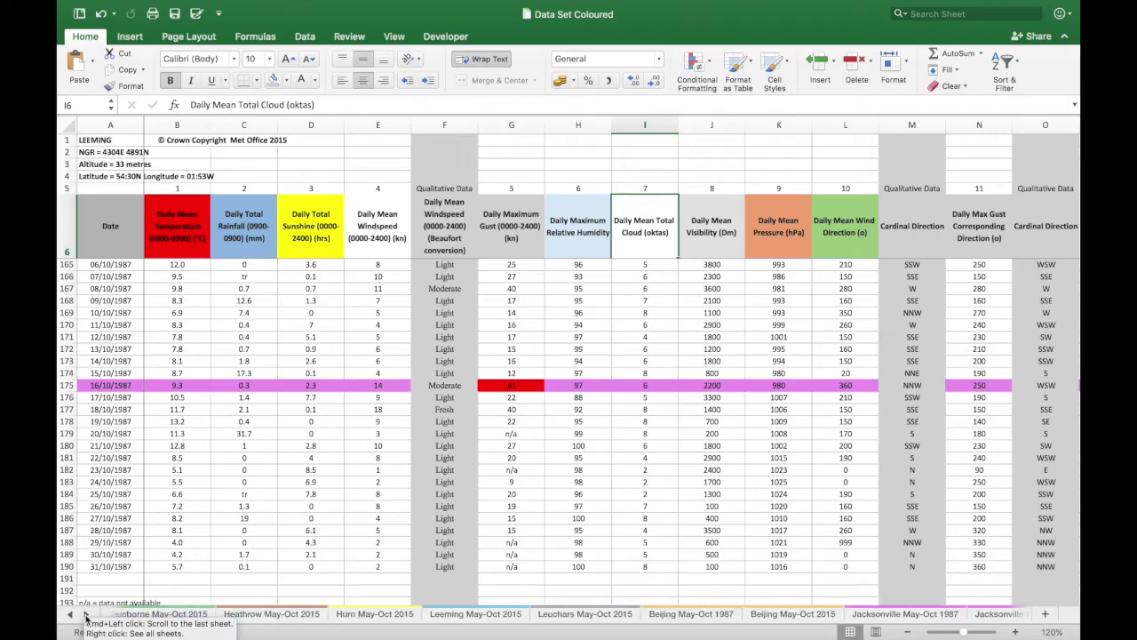
pyautogui.click(667, 619)
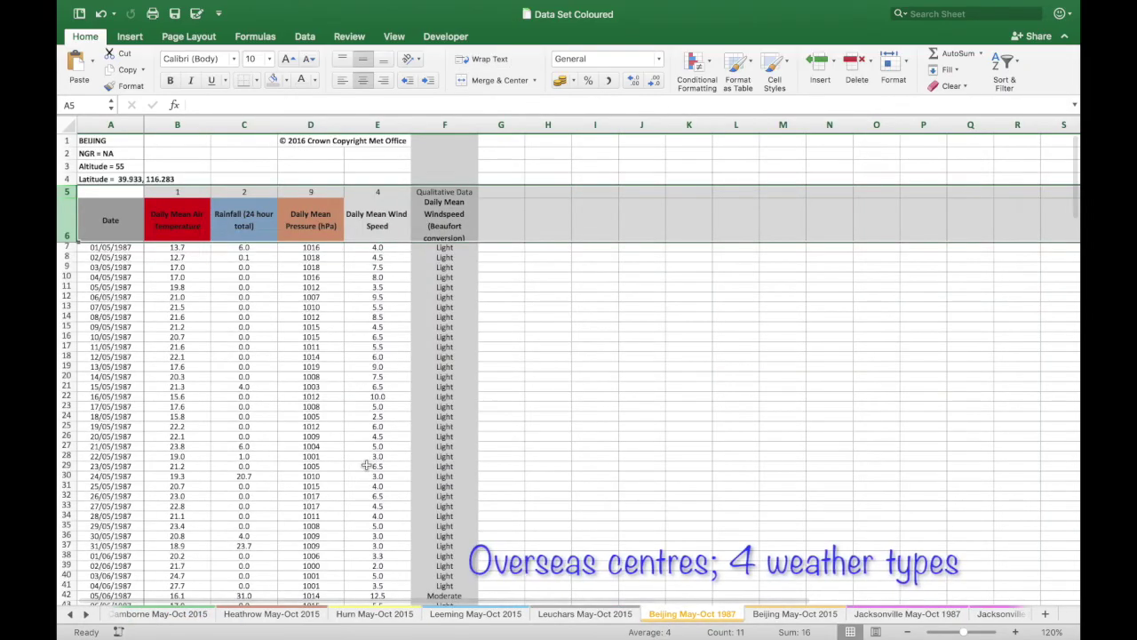